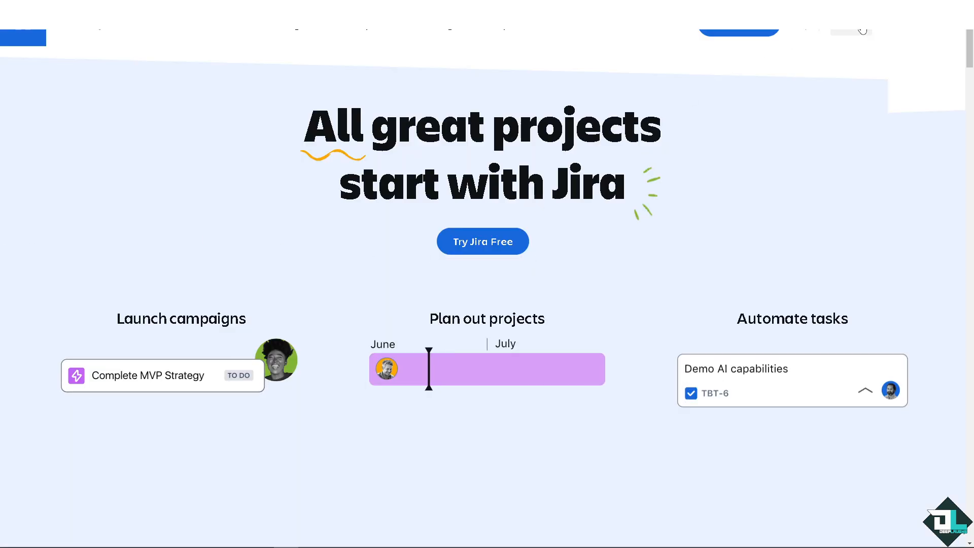
pyautogui.moveTo(167, 388)
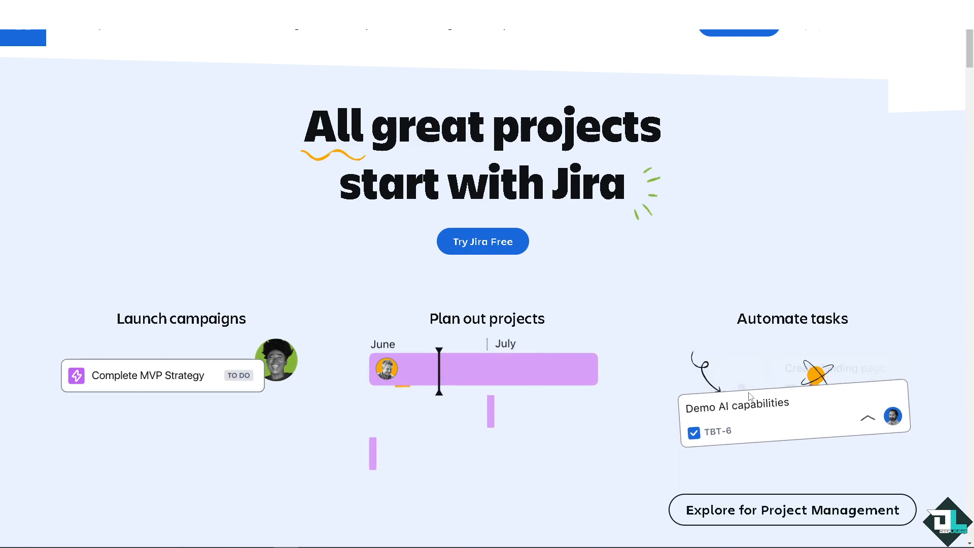
pyautogui.click(486, 243)
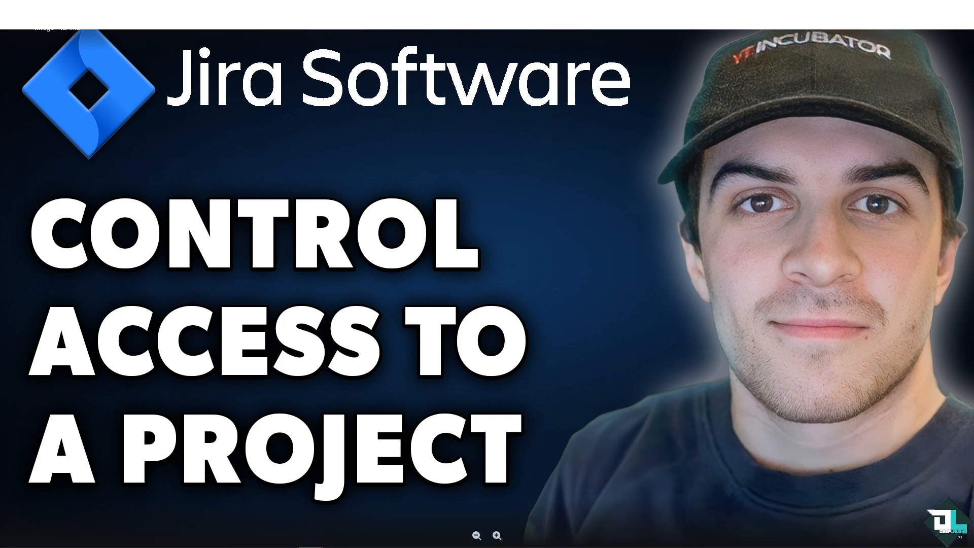
# - Close the enlarged attachment image and the issue DEEPLAUGHS-4 to return to the project board
pyautogui.click(959, 30)
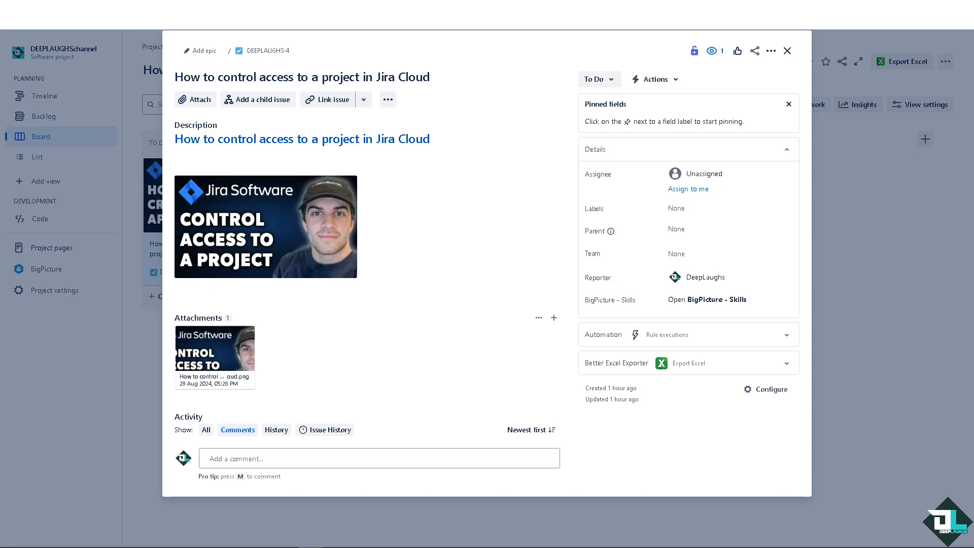
pyautogui.click(788, 52)
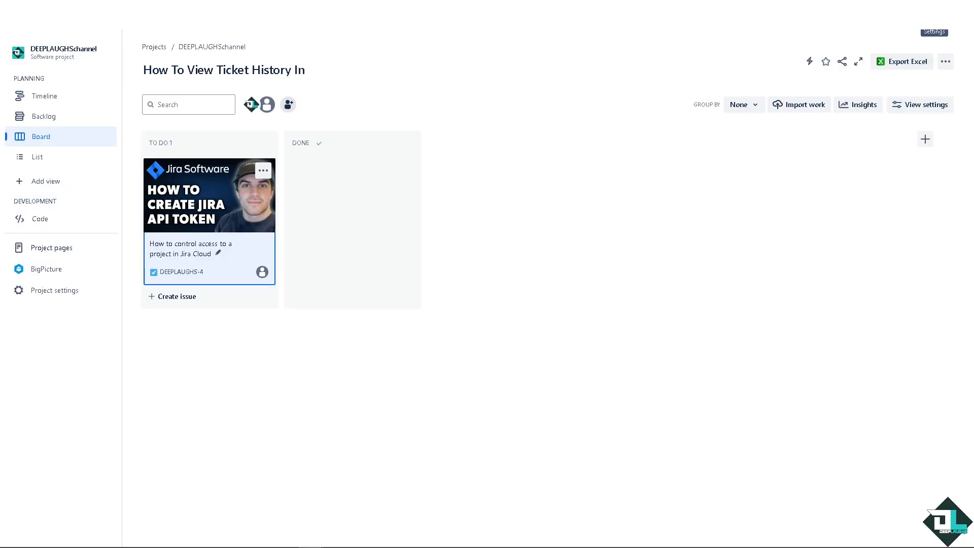
# - Open the Permission helper in the Jira system settings
pyautogui.click(934, 18)
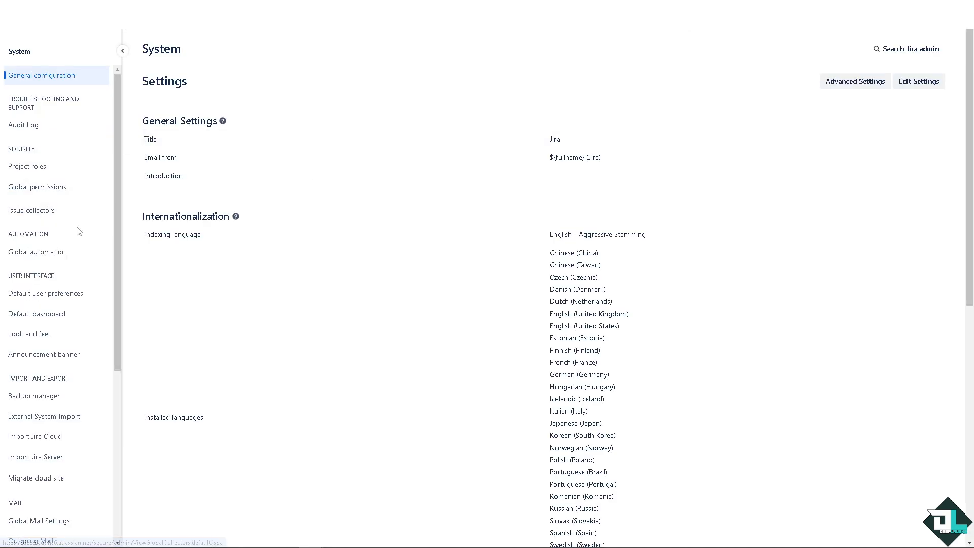
pyautogui.scroll(-4, 66, 341)
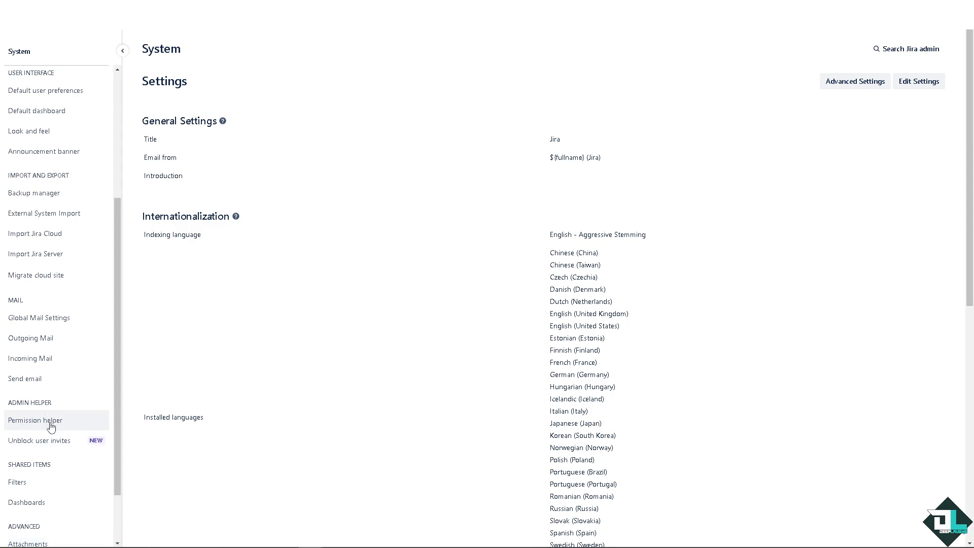
pyautogui.click(46, 421)
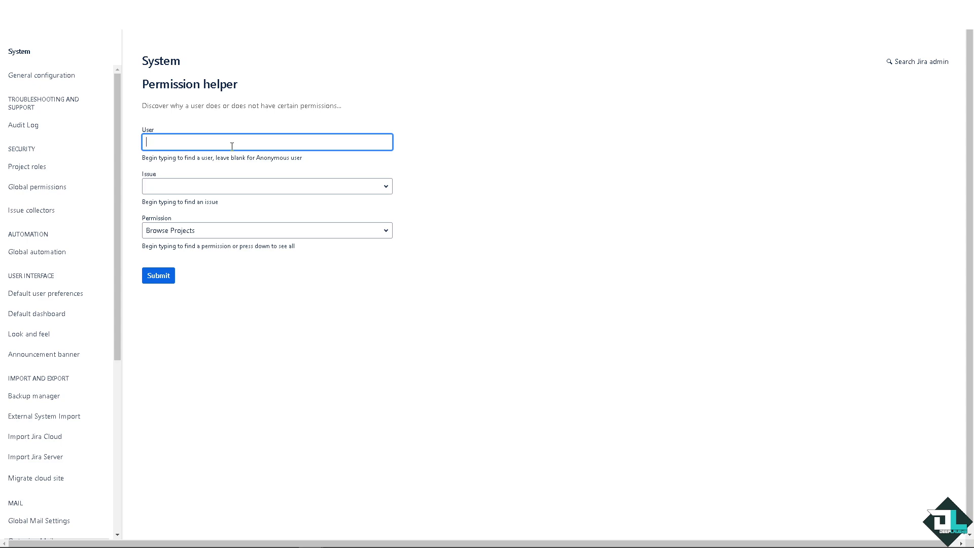
# - Find the DeepLaughs account and choose it as the user whose permission is examined
pyautogui.write('DE')
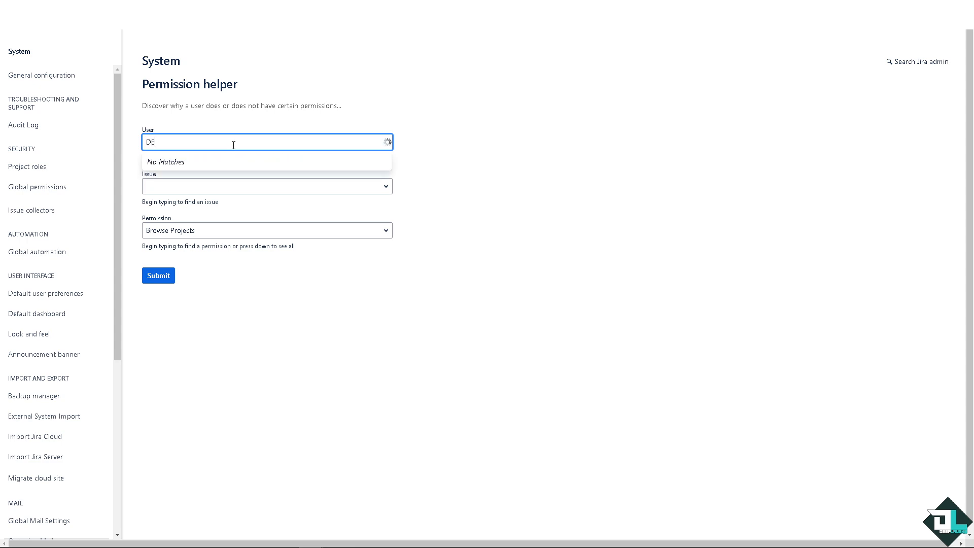
pyautogui.write('E')
pyautogui.press('BackSpace')
pyautogui.press('BackSpace')
pyautogui.write('eeP')
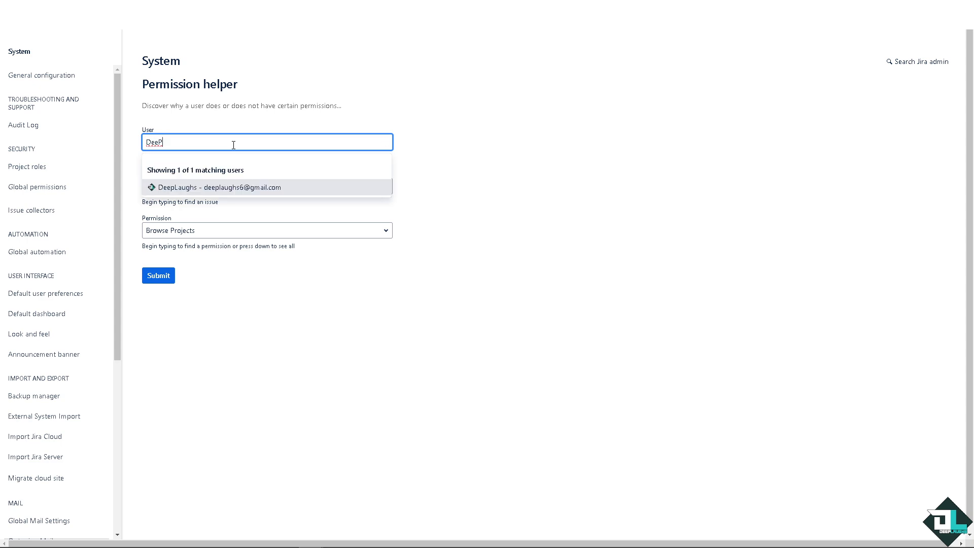
pyautogui.click(255, 187)
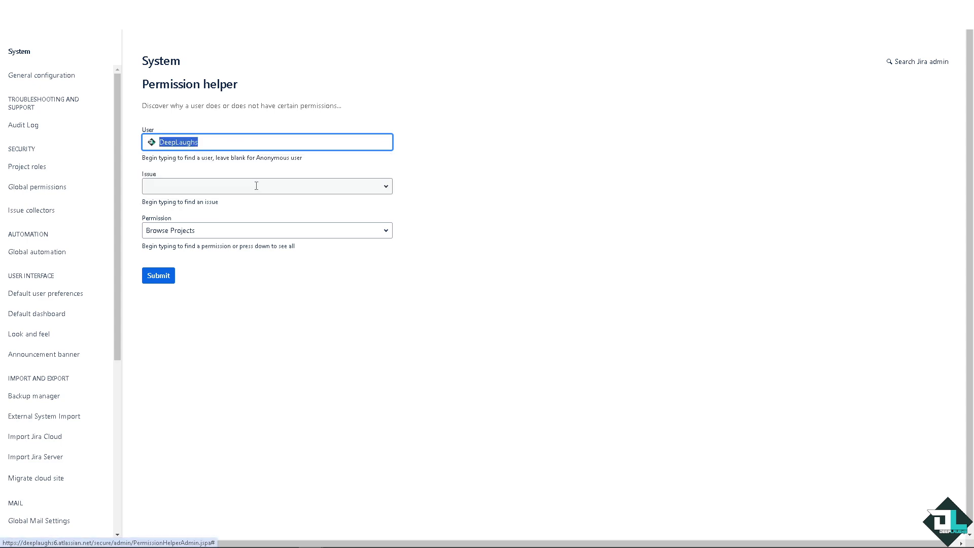
# - Check the Administer Projects permission for the issue "DEEPLAUGHS-4 - How to control access to a project in Jira Cloud"
pyautogui.click(222, 188)
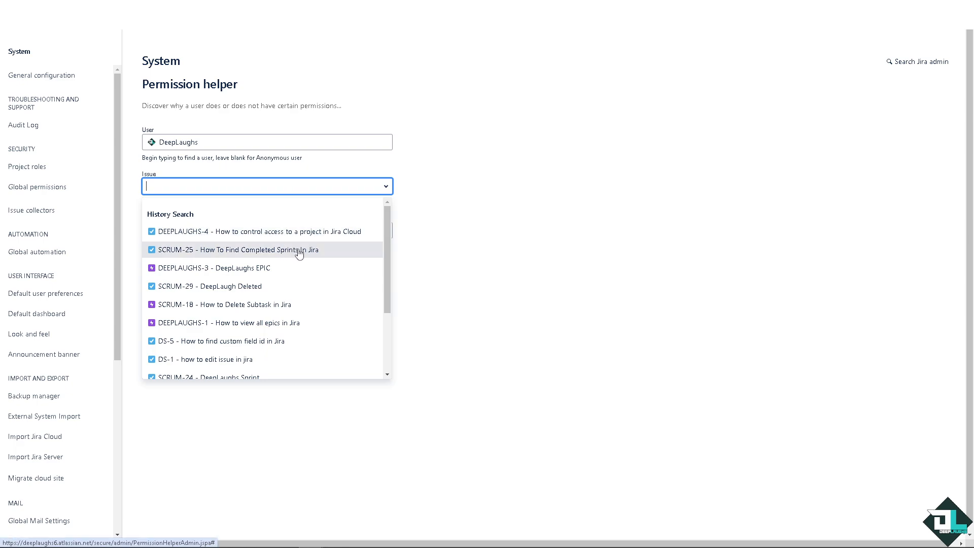
pyautogui.click(302, 233)
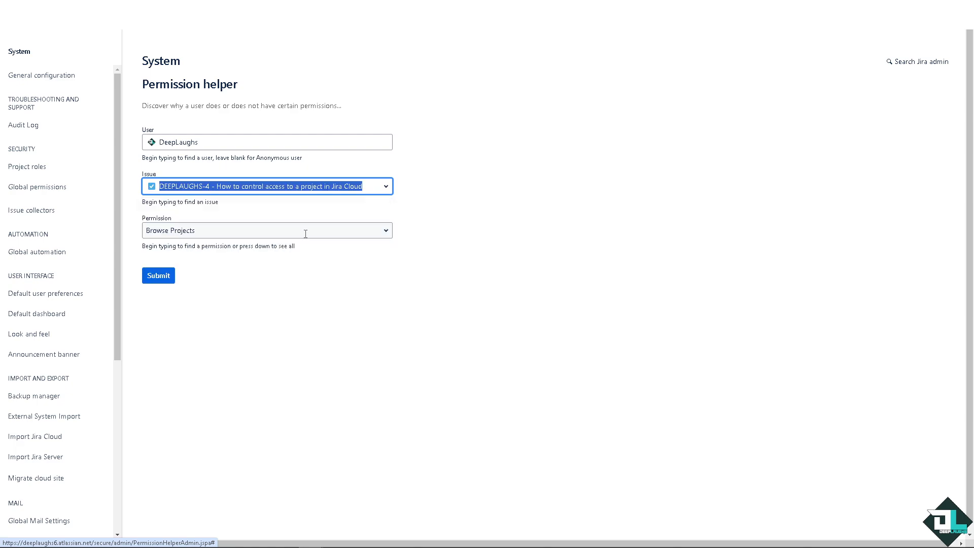
pyautogui.press('Tab')
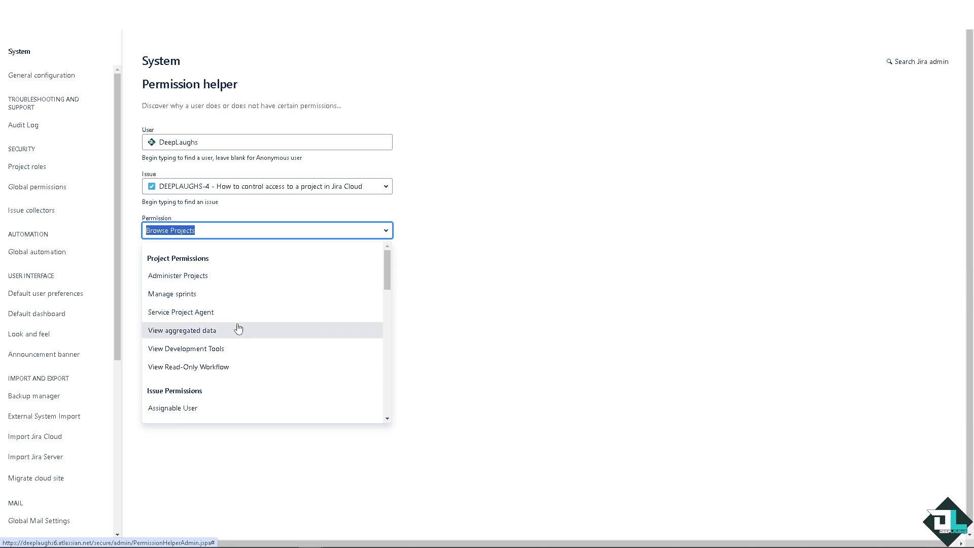
pyautogui.scroll(-1, 236, 332)
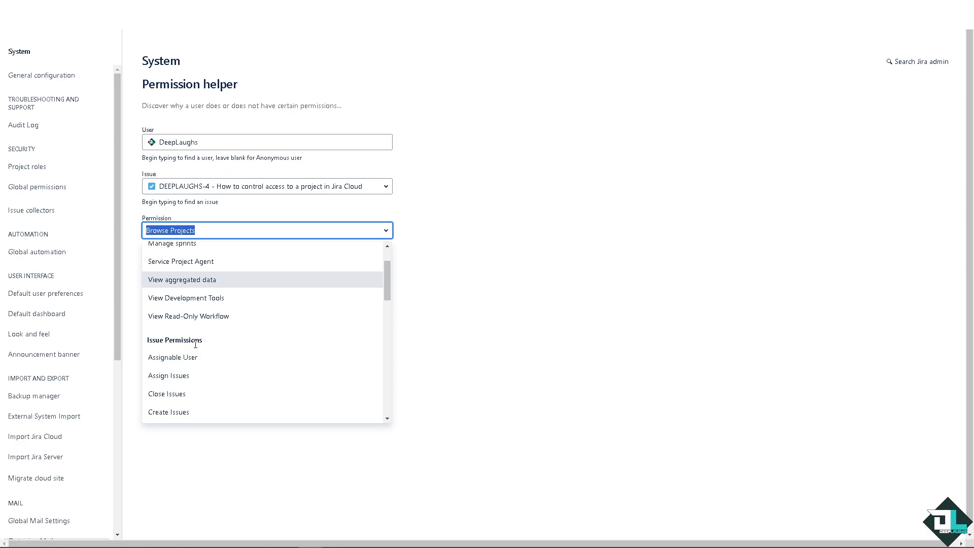
pyautogui.scroll(-1, 195, 344)
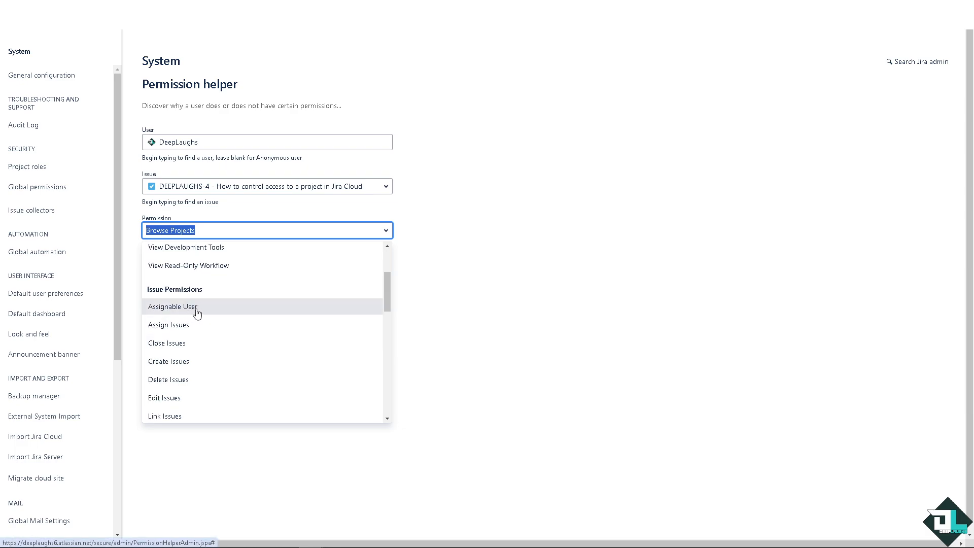
pyautogui.scroll(2, 205, 289)
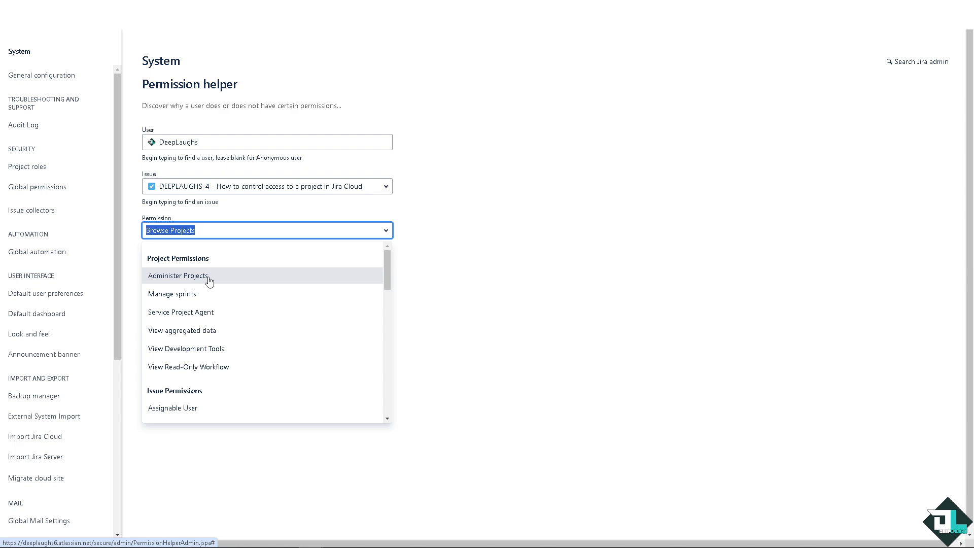
pyautogui.click(209, 281)
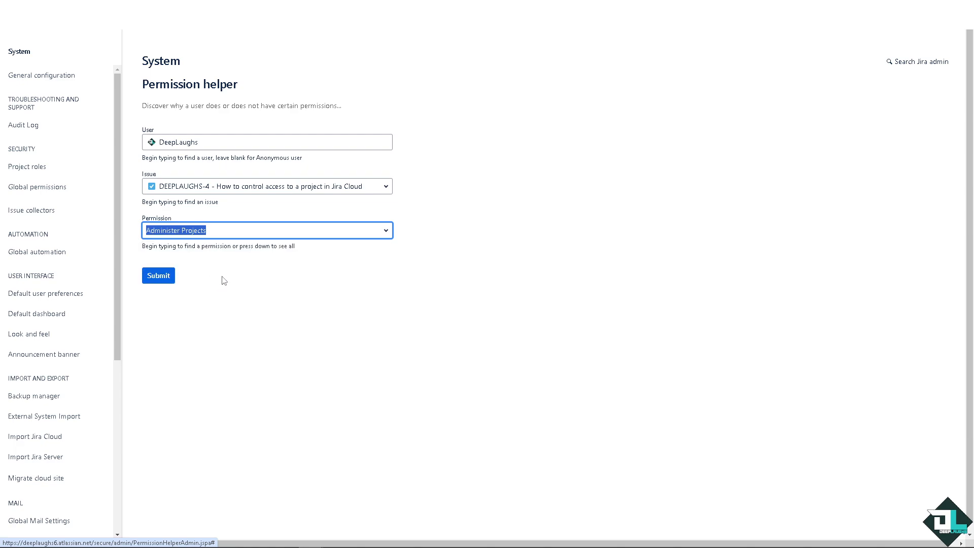
pyautogui.click(158, 277)
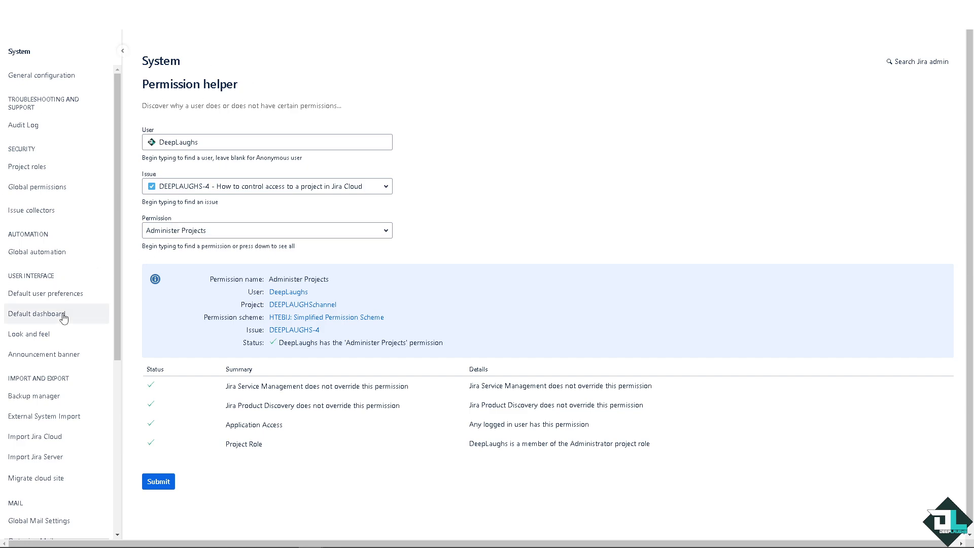
# - Open the global permissions page in the system's security settings
pyautogui.scroll(-2, 72, 394)
pyautogui.scroll(-1, 71, 394)
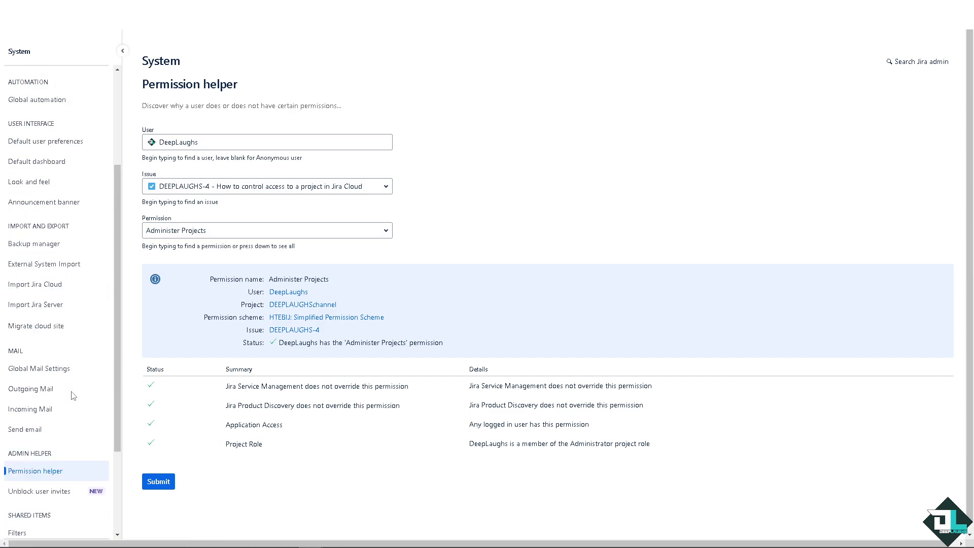
pyautogui.scroll(2, 73, 391)
pyautogui.click(41, 139)
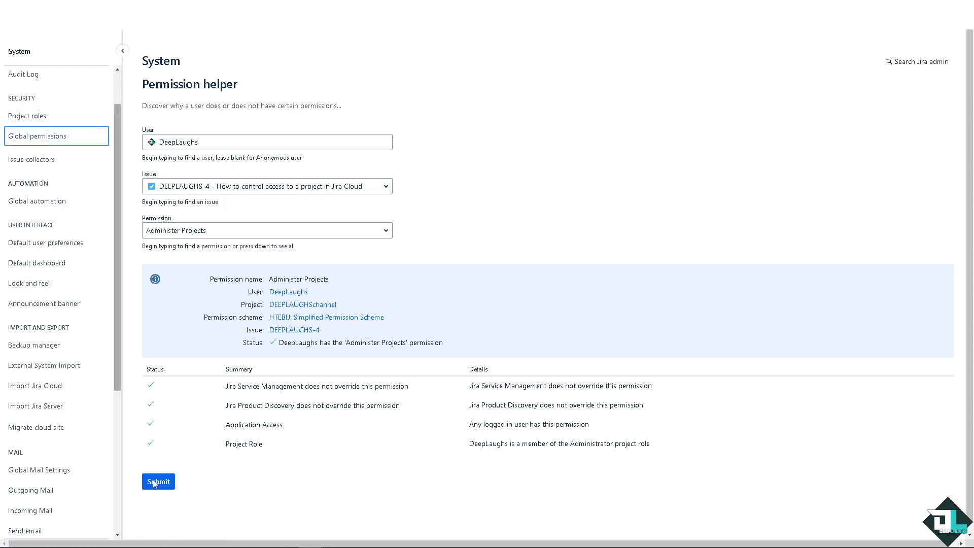
# - Grant the "Make bulk changes" global permission to the group jira-admins-deeplaughs6
pyautogui.scroll(-15, 214, 243)
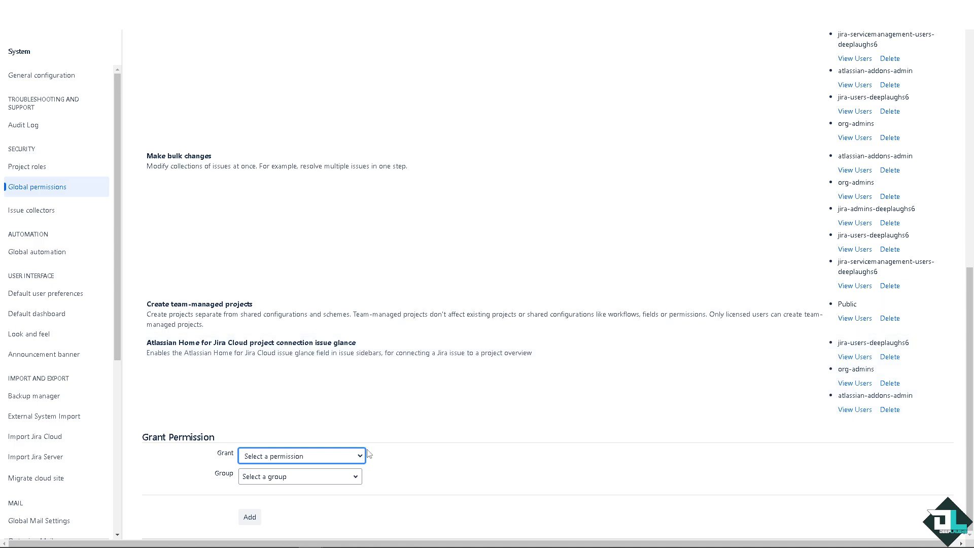
pyautogui.click(346, 457)
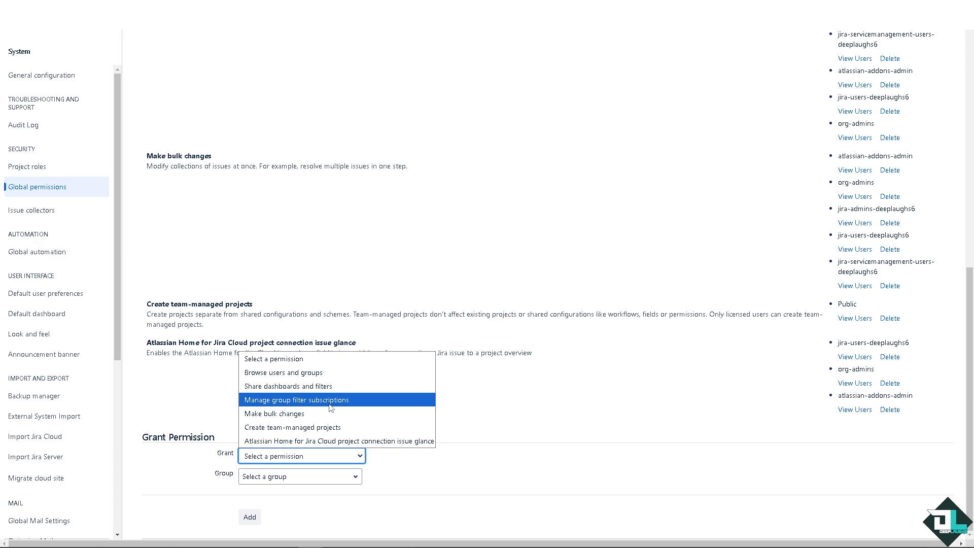
pyautogui.click(332, 421)
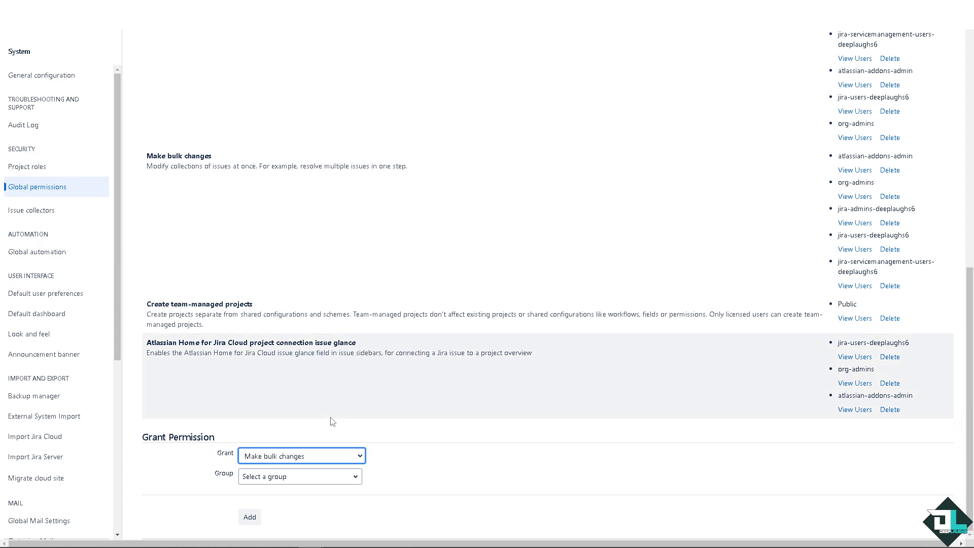
pyautogui.click(356, 477)
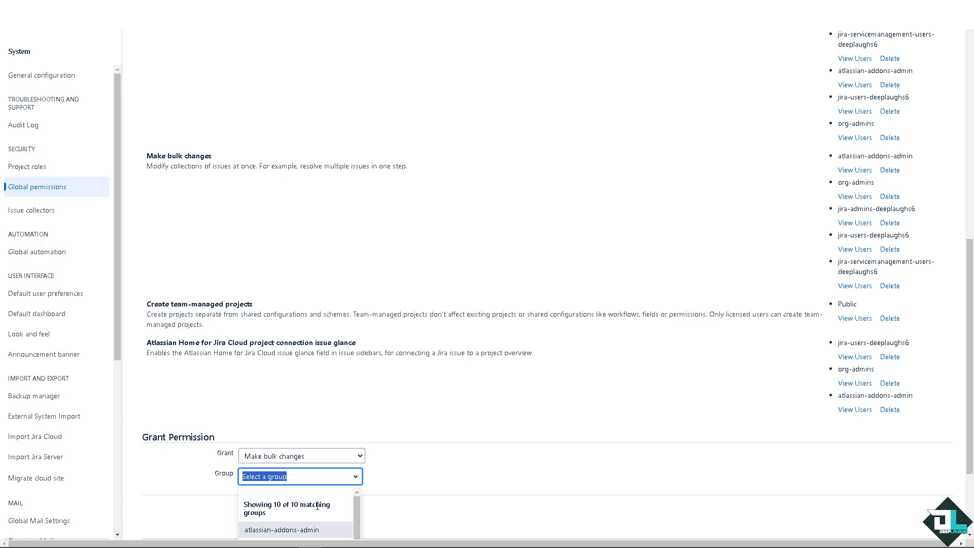
pyautogui.scroll(-3, 317, 506)
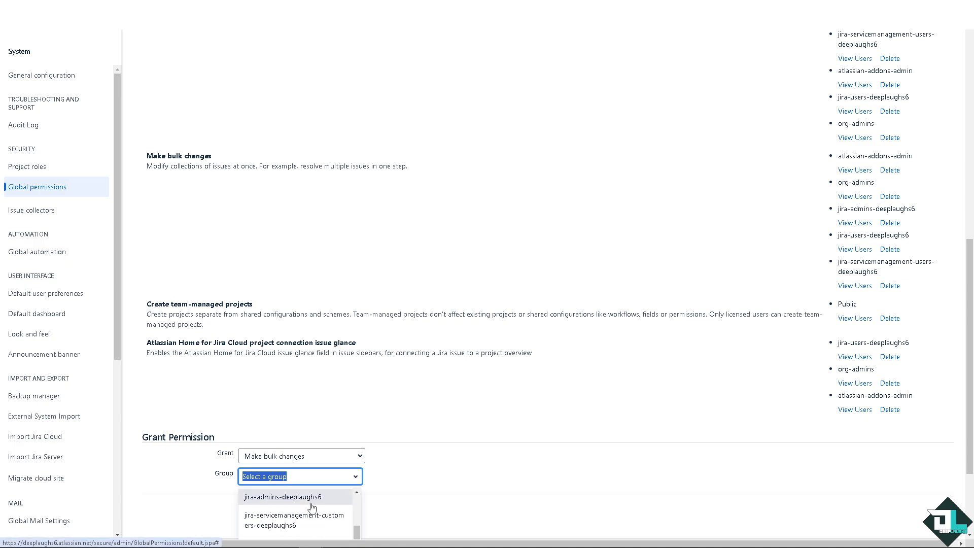
pyautogui.click(311, 507)
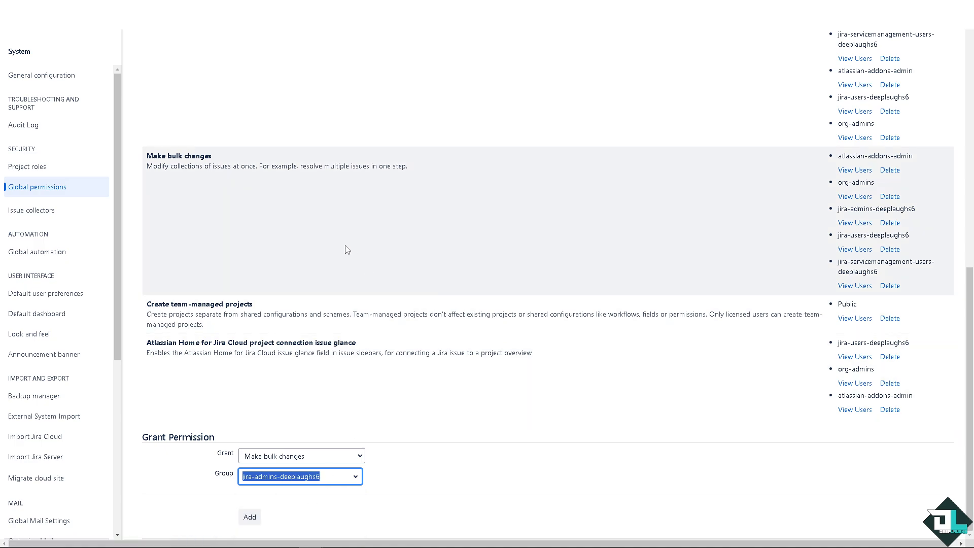
pyautogui.click(205, 514)
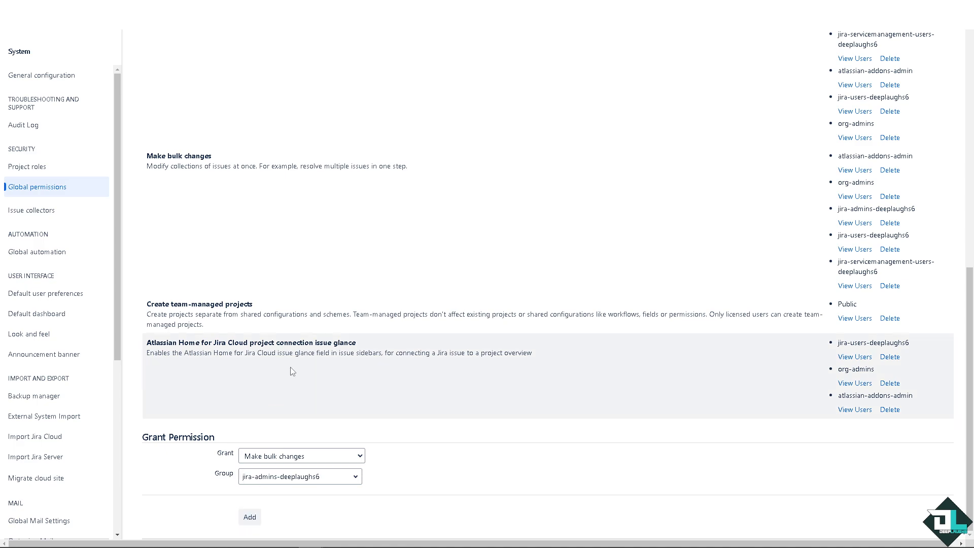
pyautogui.click(250, 517)
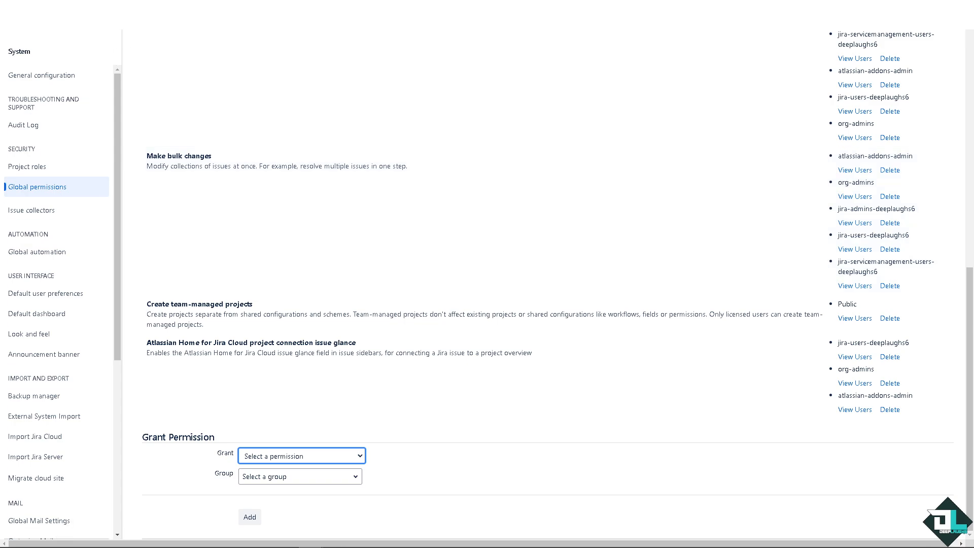
# - Review the global permissions list and open the user management configuration for the Administer Jira permission
pyautogui.scroll(10, 392, 318)
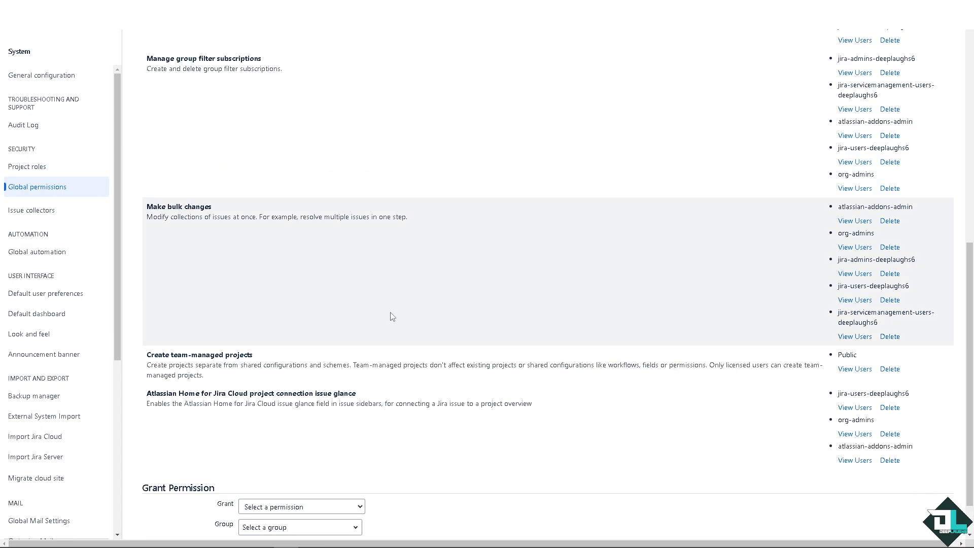
pyautogui.scroll(-1, 349, 222)
pyautogui.scroll(1, 349, 222)
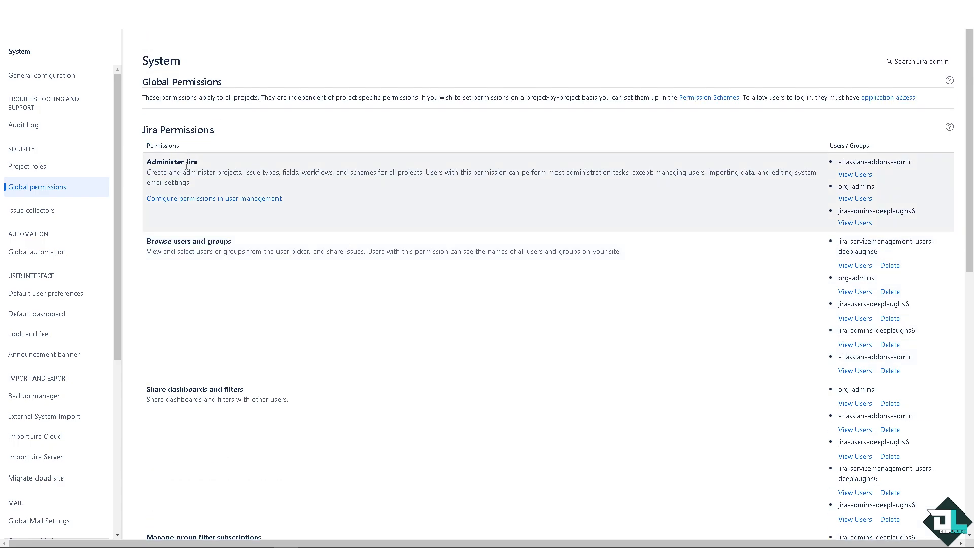
pyautogui.click(197, 205)
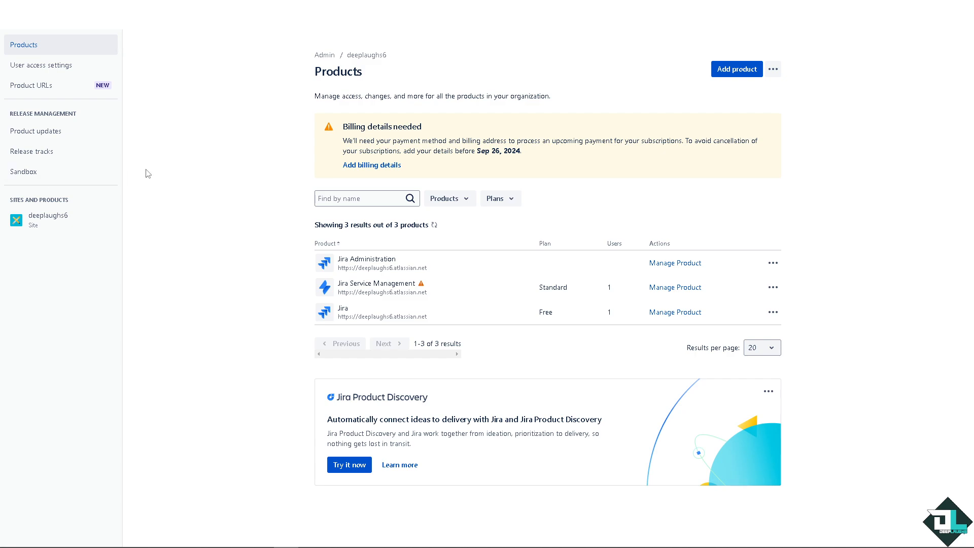
# - Return to Jira and open the project settings of the DEEPLAUGHSchannel project
pyautogui.click(15, 16)
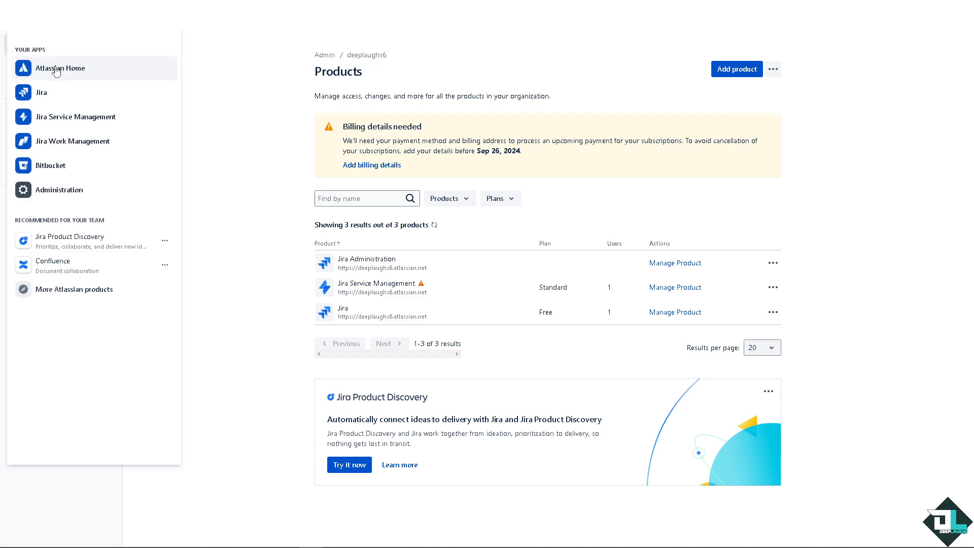
pyautogui.click(53, 95)
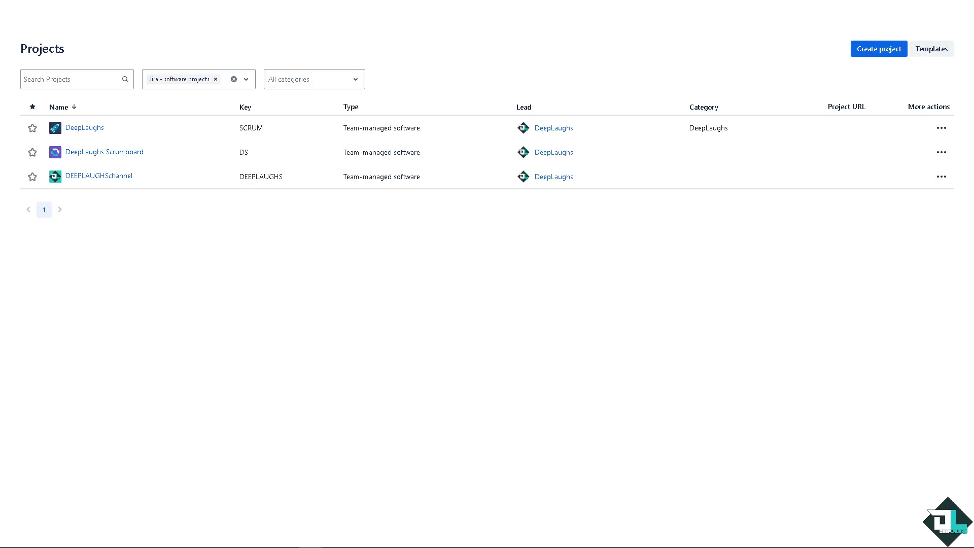
pyautogui.click(105, 180)
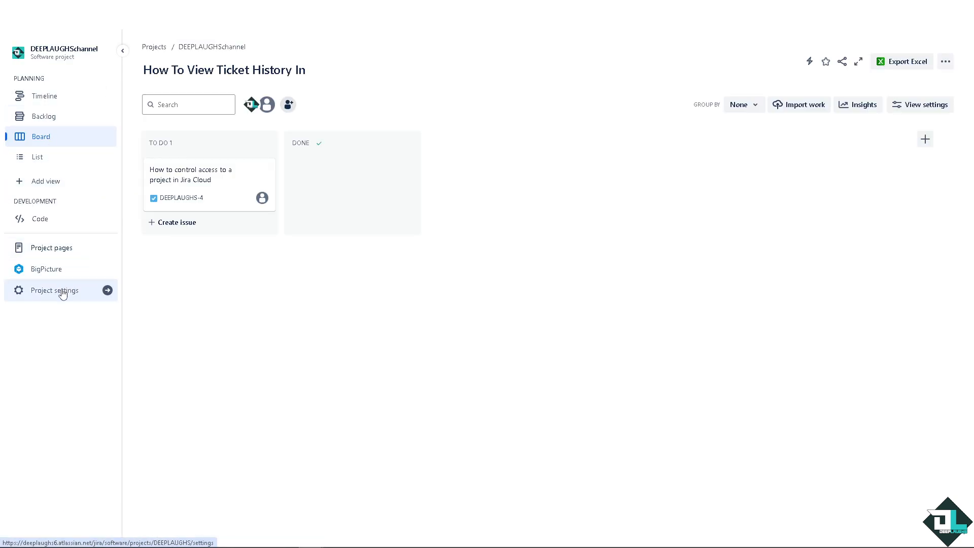
pyautogui.click(62, 293)
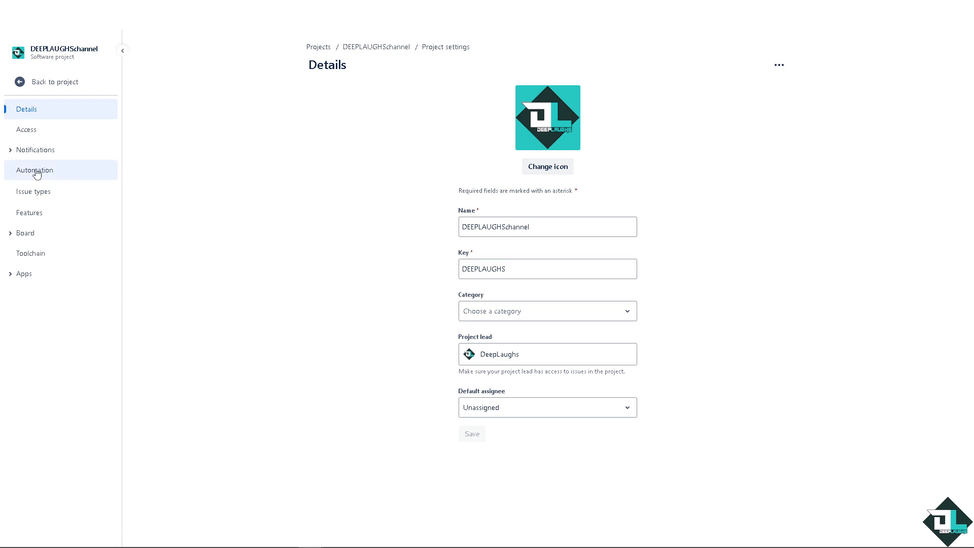
# - Add the group jira-admins-deeplaughs6 to the people with access to the DEEPLAUGHSchannel project
pyautogui.click(37, 131)
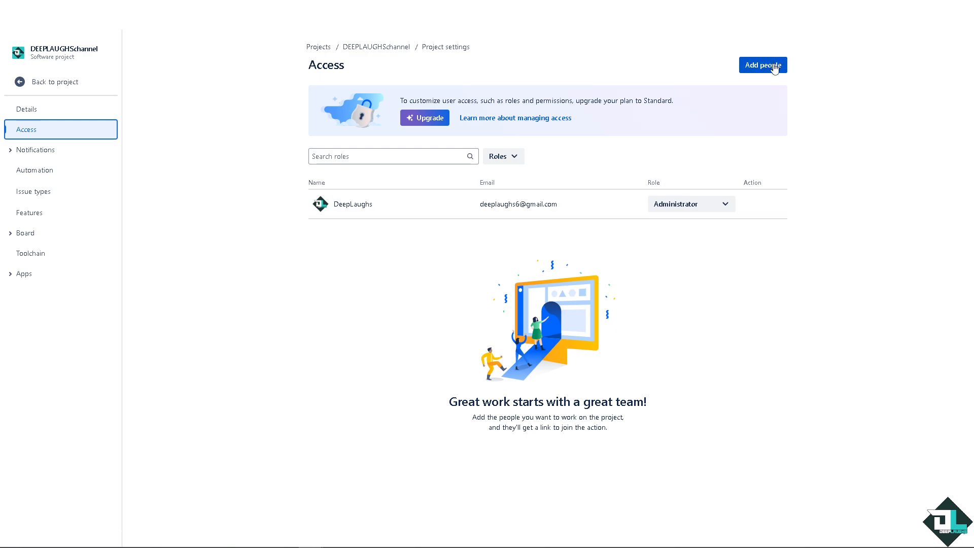
pyautogui.click(775, 70)
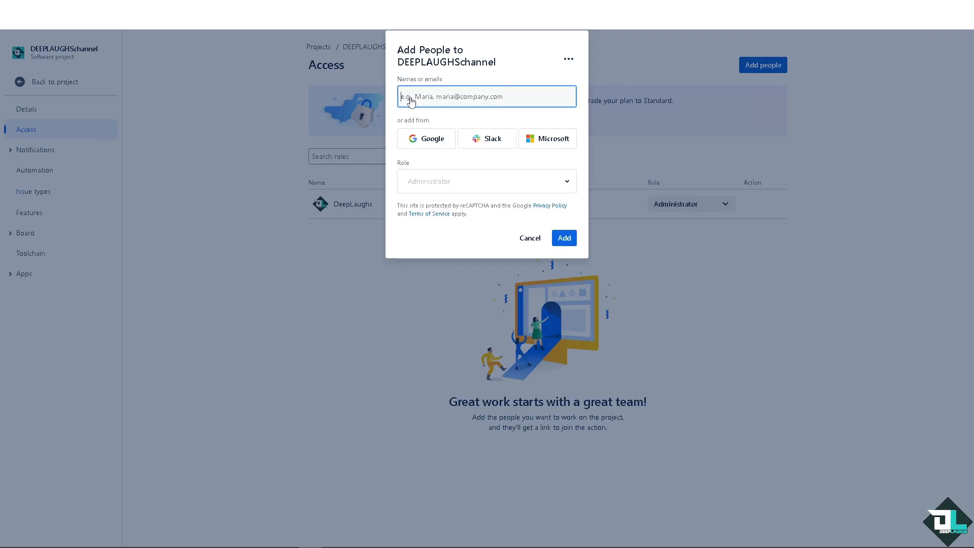
pyautogui.write('dee')
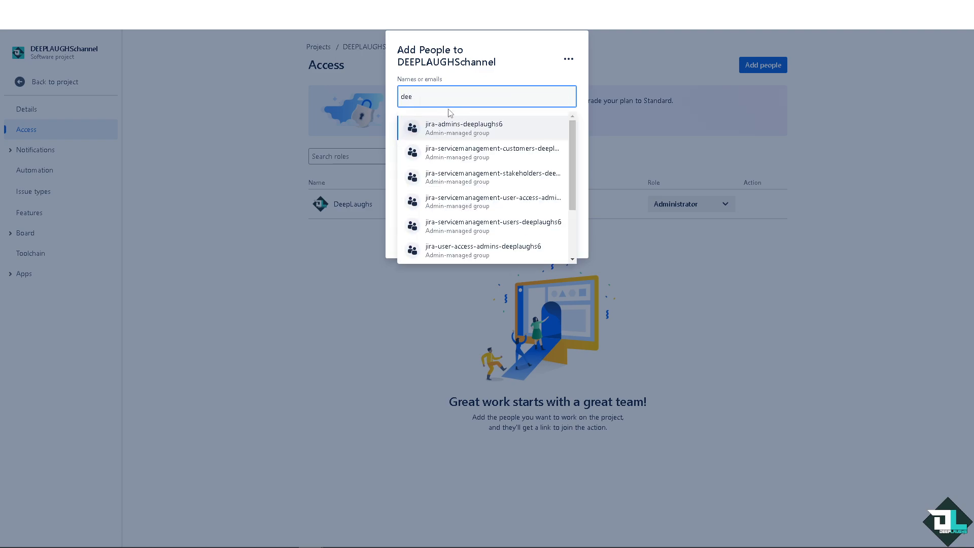
pyautogui.write('plau')
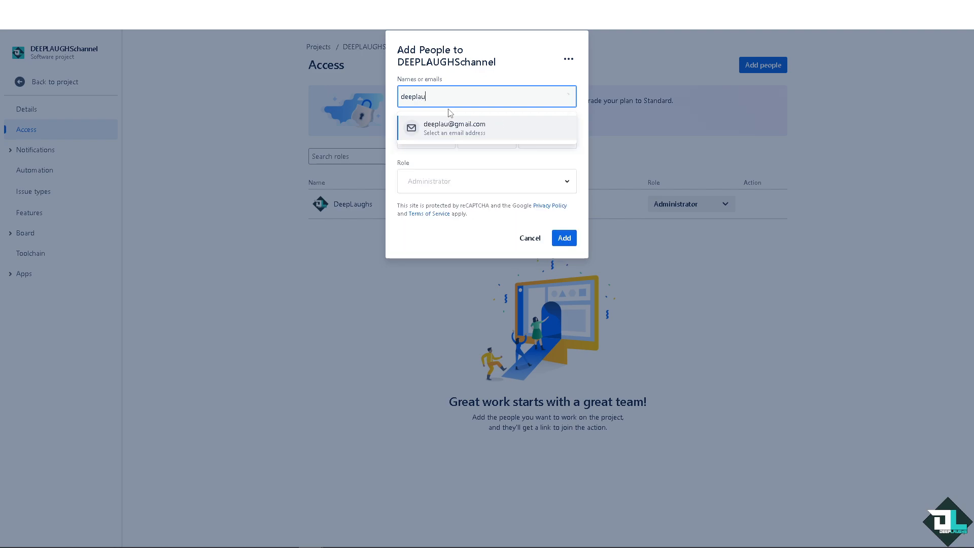
pyautogui.write('ghs')
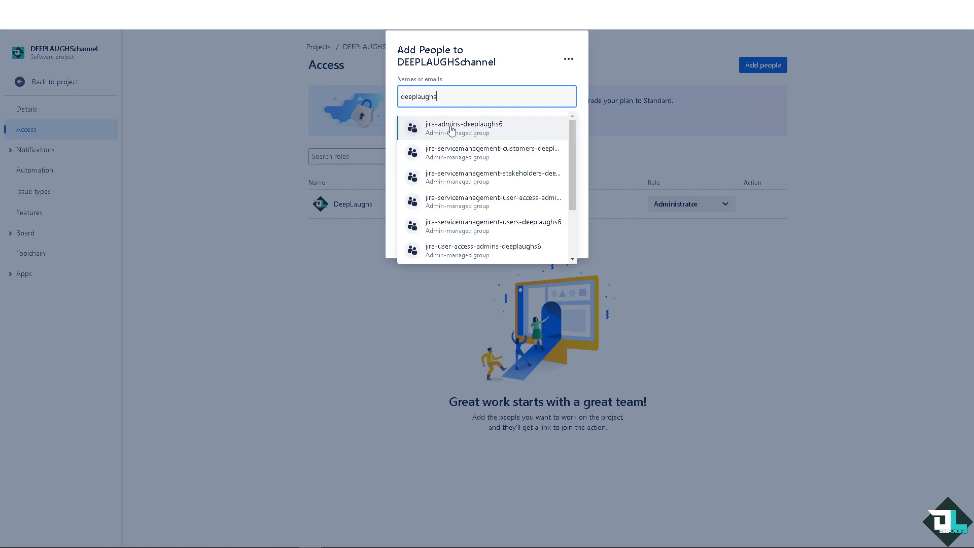
pyautogui.click(452, 129)
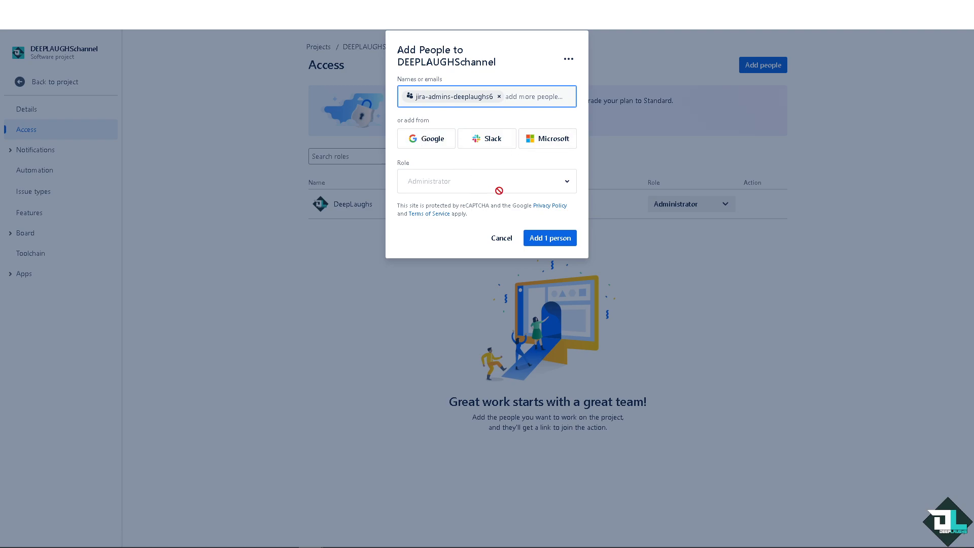
pyautogui.click(563, 185)
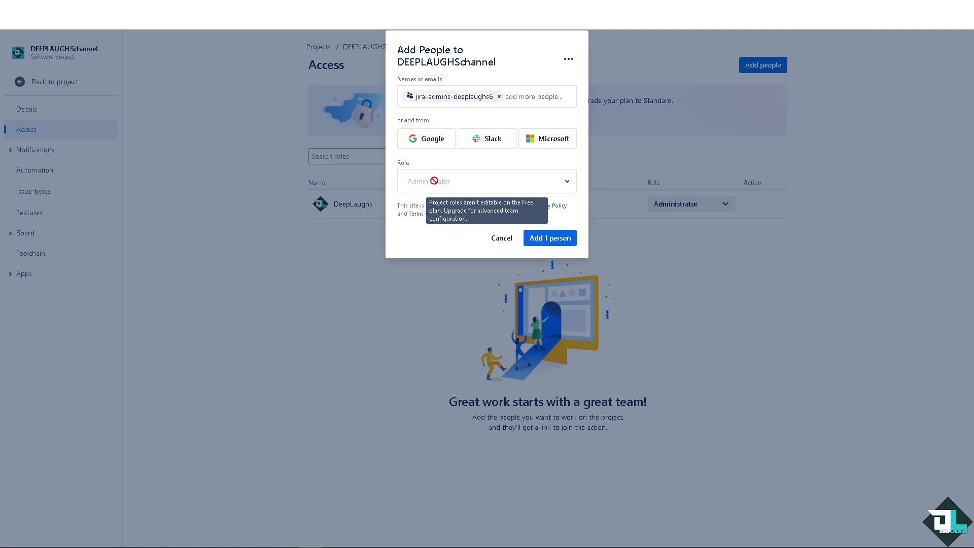
pyautogui.click(551, 242)
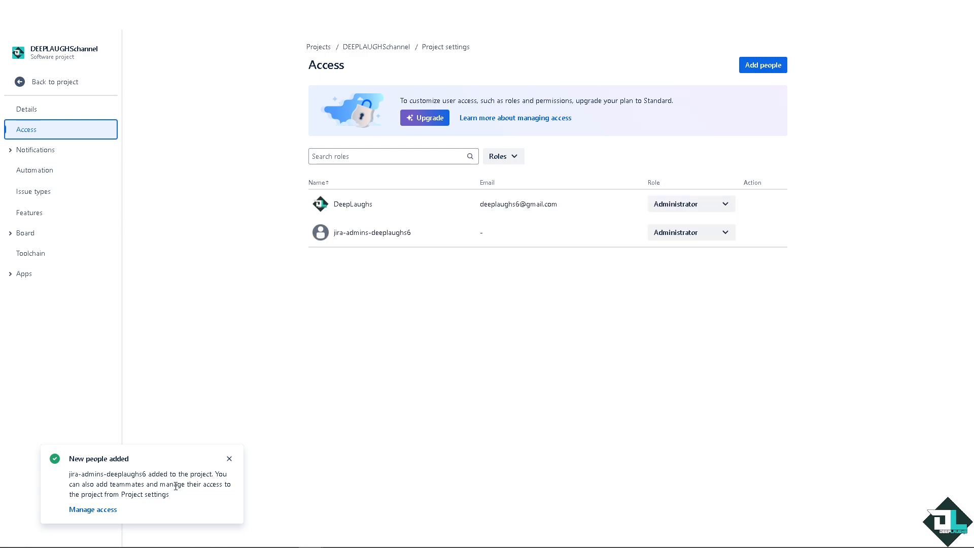
# - Examine the role options available for each entry in the project's access list
pyautogui.click(94, 510)
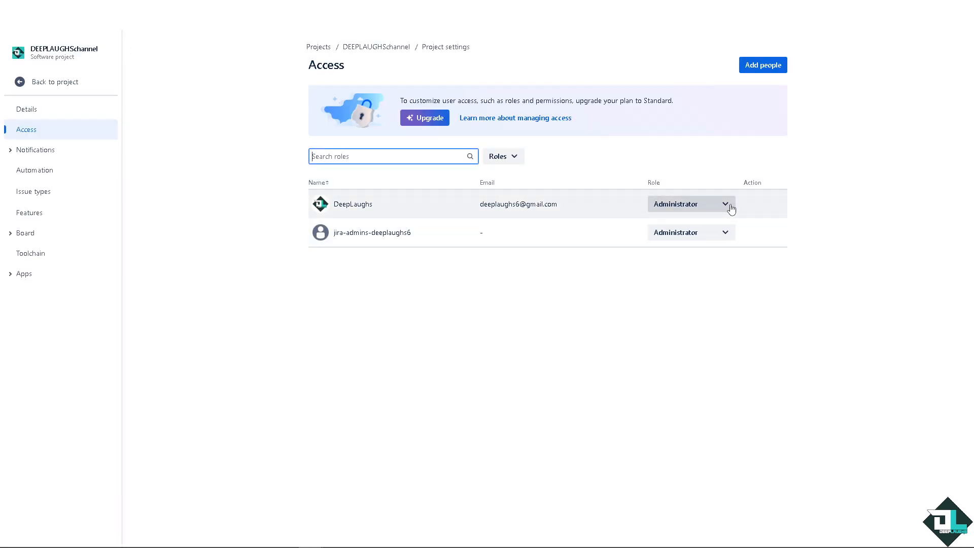
pyautogui.click(730, 205)
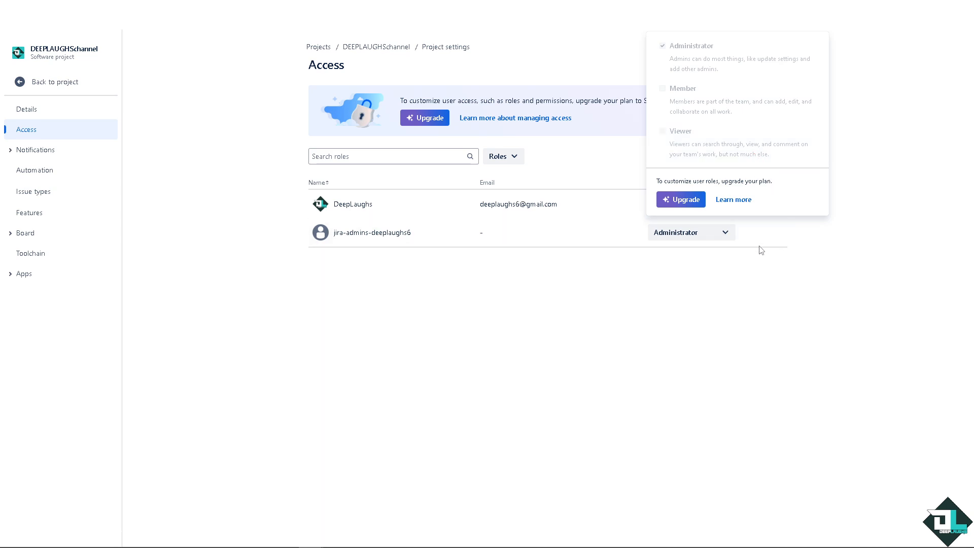
pyautogui.click(720, 322)
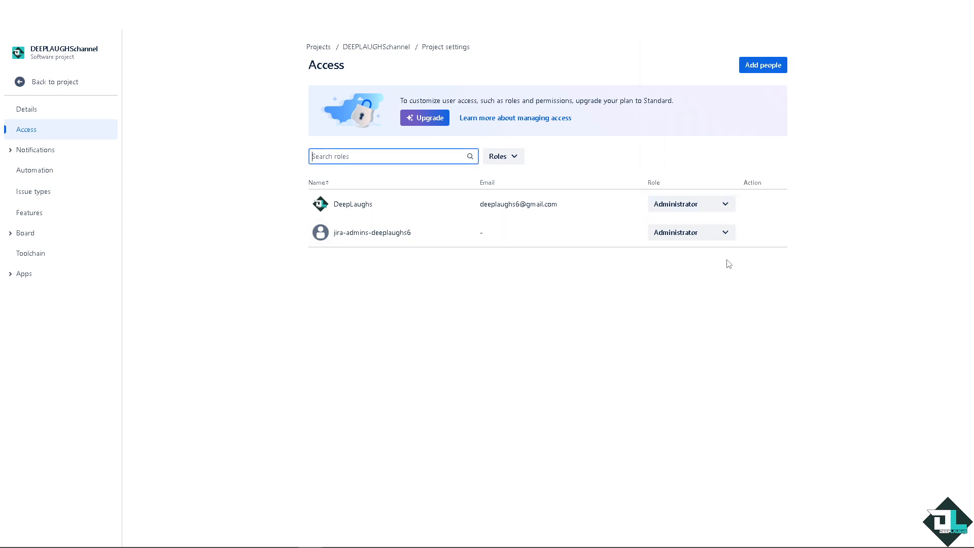
pyautogui.click(724, 204)
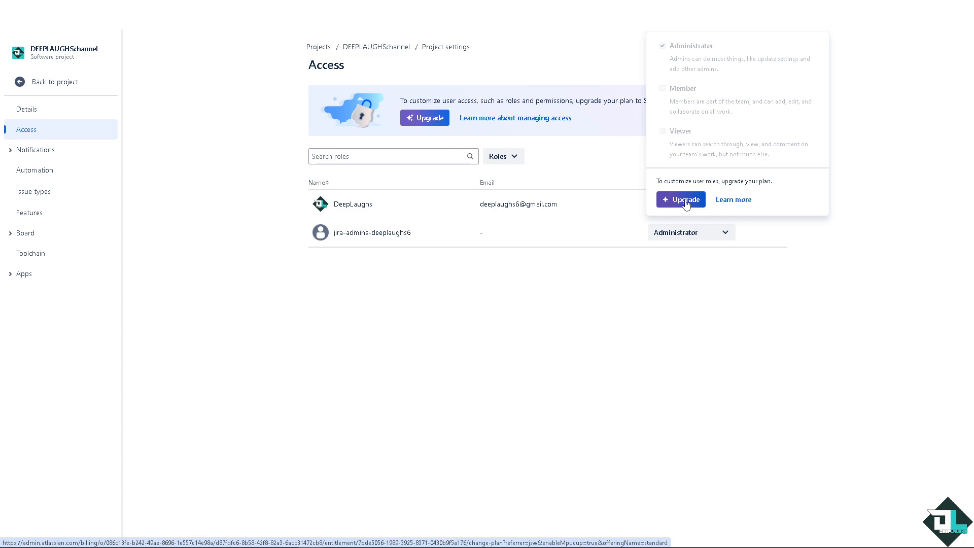
pyautogui.click(726, 233)
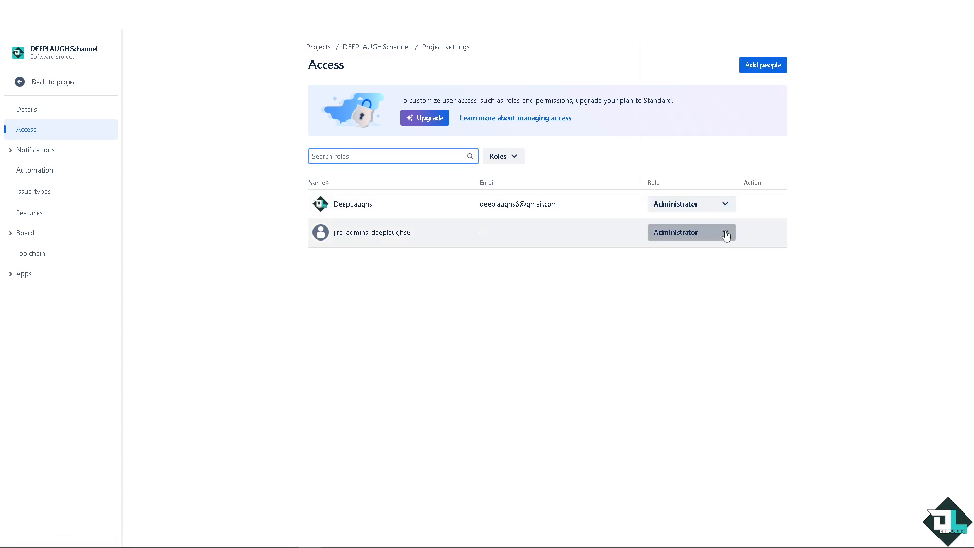
pyautogui.click(683, 227)
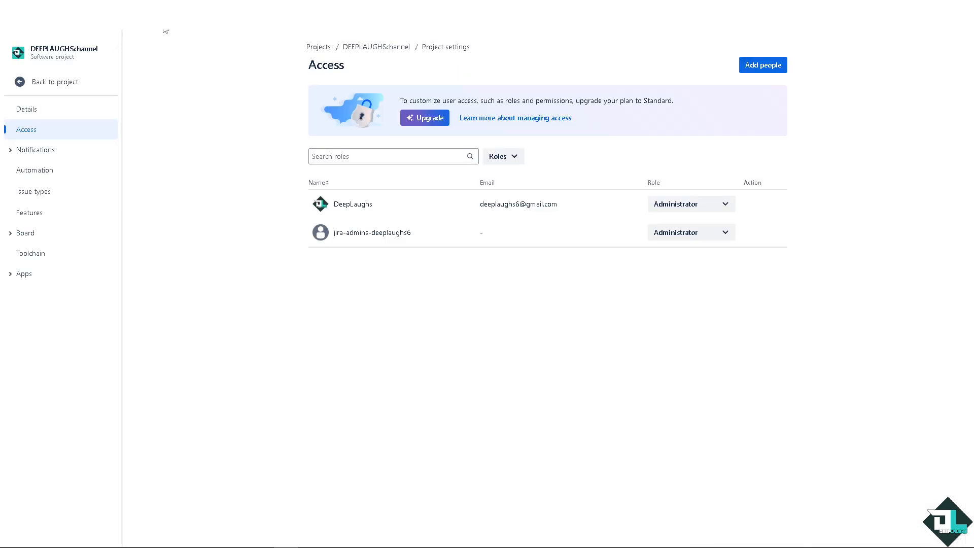
# - Start a new team-managed project from the Kanban software development template
pyautogui.click(136, 15)
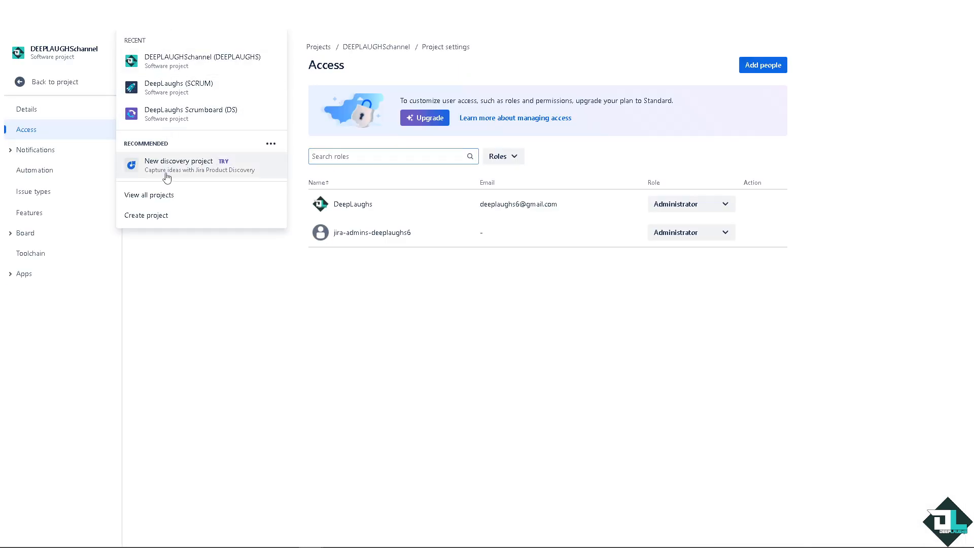
pyautogui.click(163, 218)
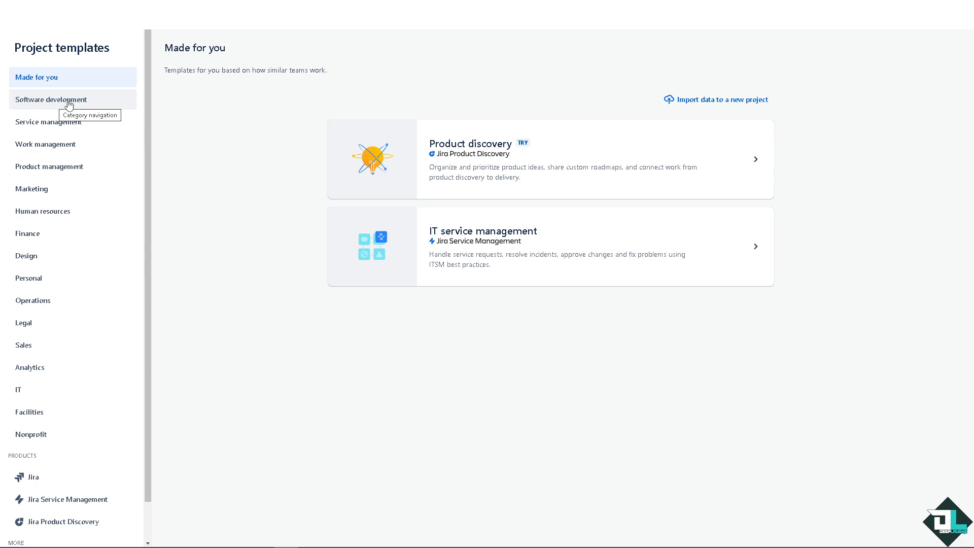
pyautogui.click(51, 105)
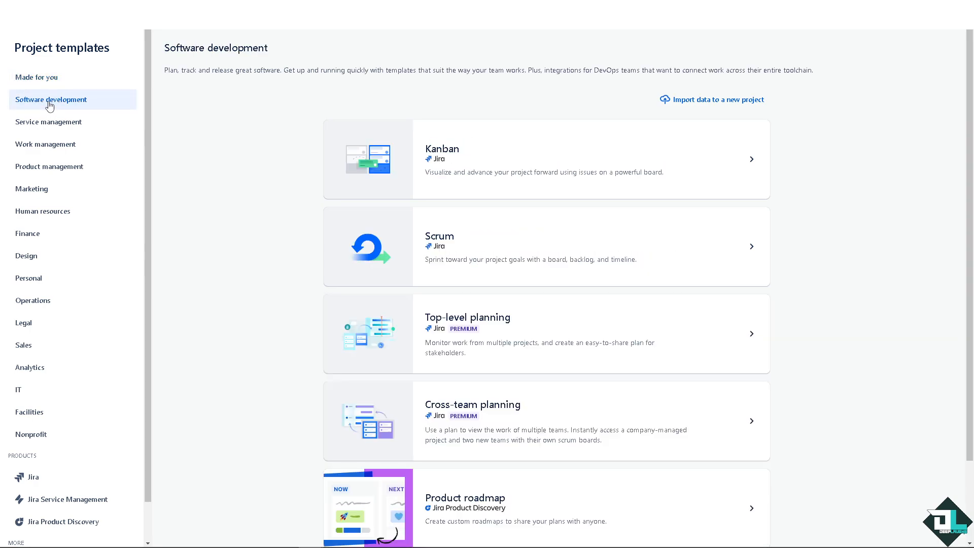
pyautogui.click(533, 158)
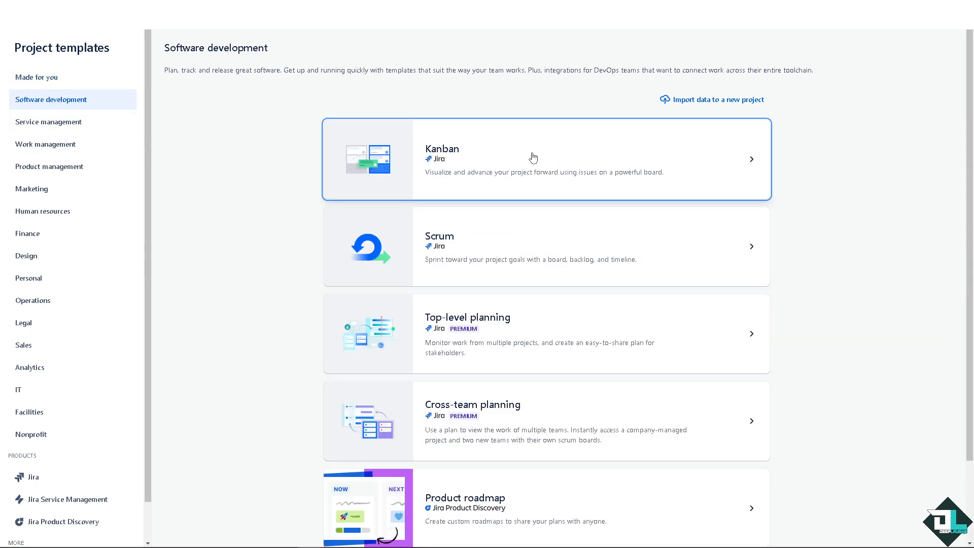
pyautogui.click(735, 59)
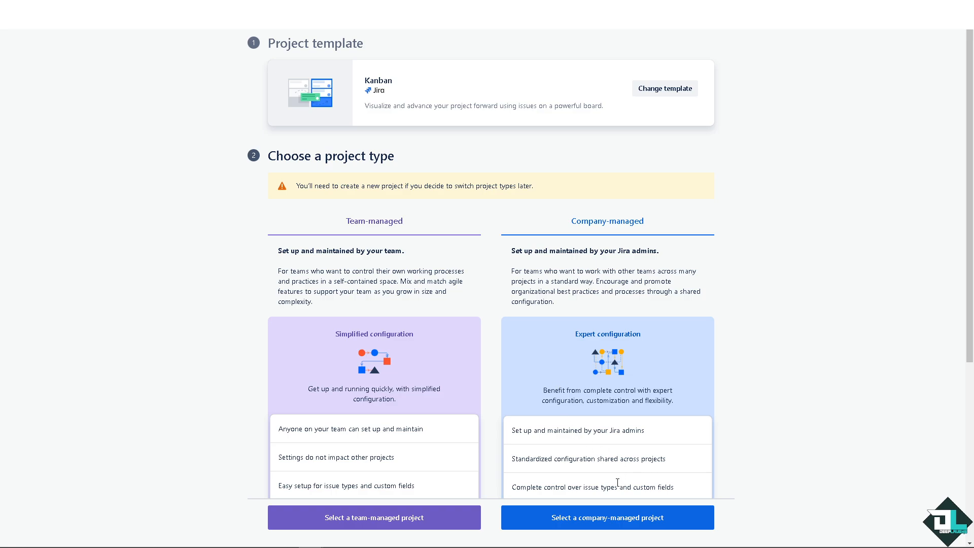
pyautogui.click(357, 523)
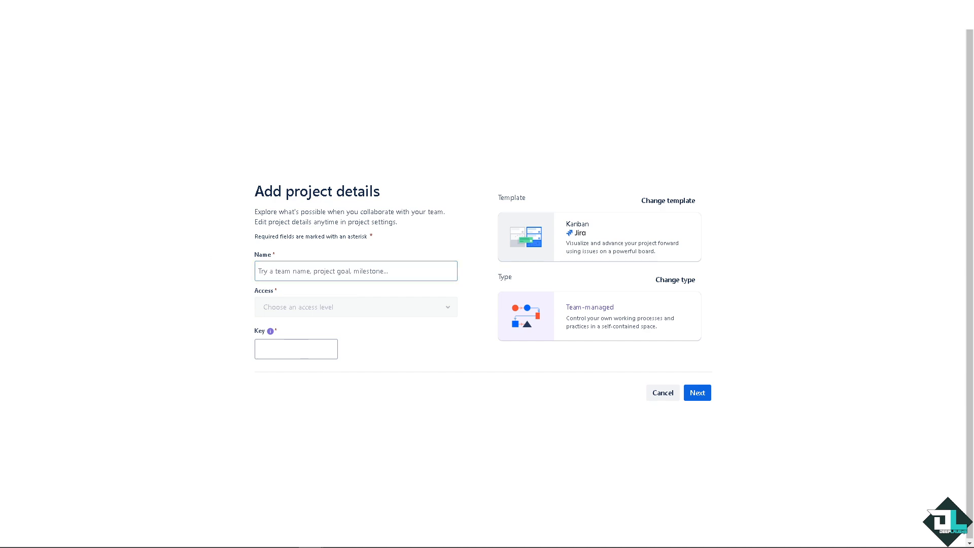
# - Name the project "How to control access to a project in Jira Cloud" and enter DEEPLAUGHS as its key
pyautogui.click(316, 271)
pyautogui.write('How to control access to a project in Jira Cloud')
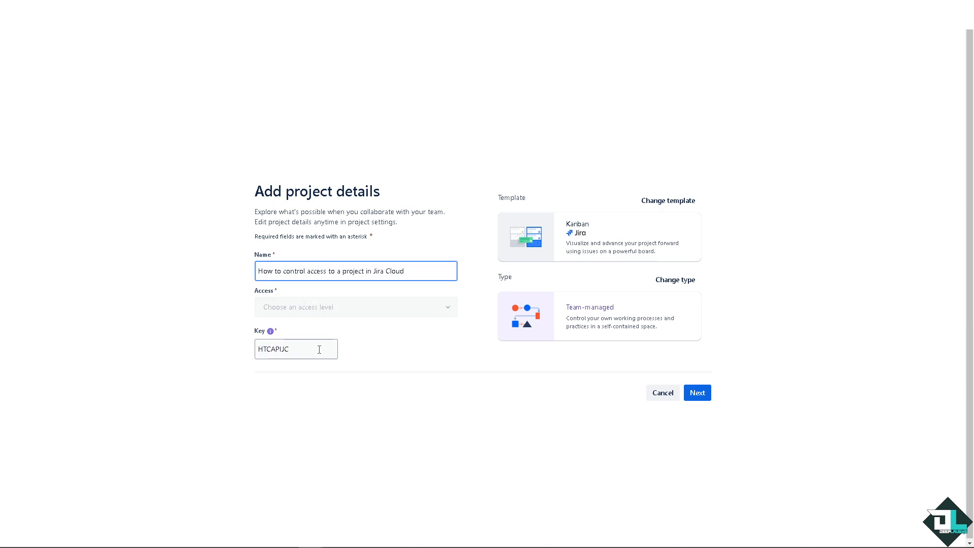
pyautogui.moveTo(319, 352); pyautogui.dragTo(170, 356)
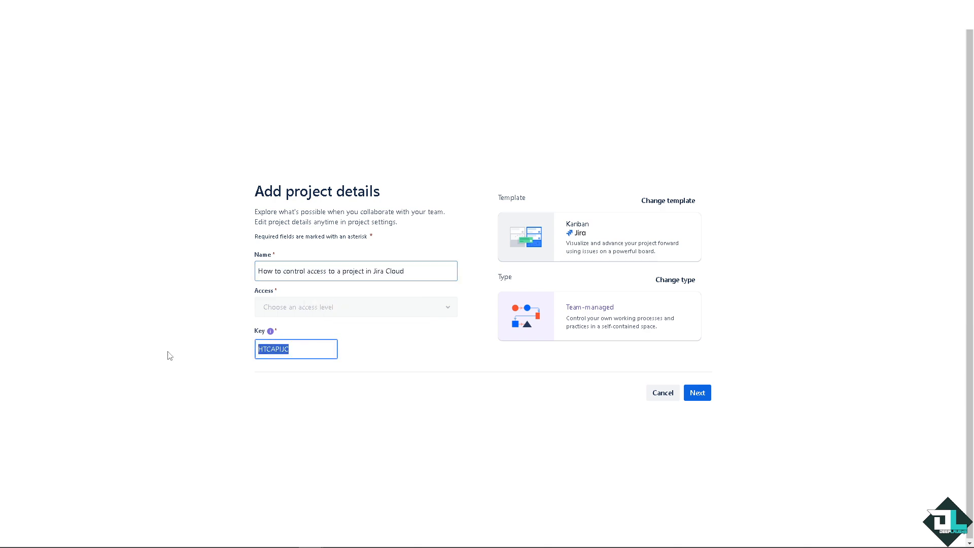
pyautogui.write('DEEPLAUGHS')
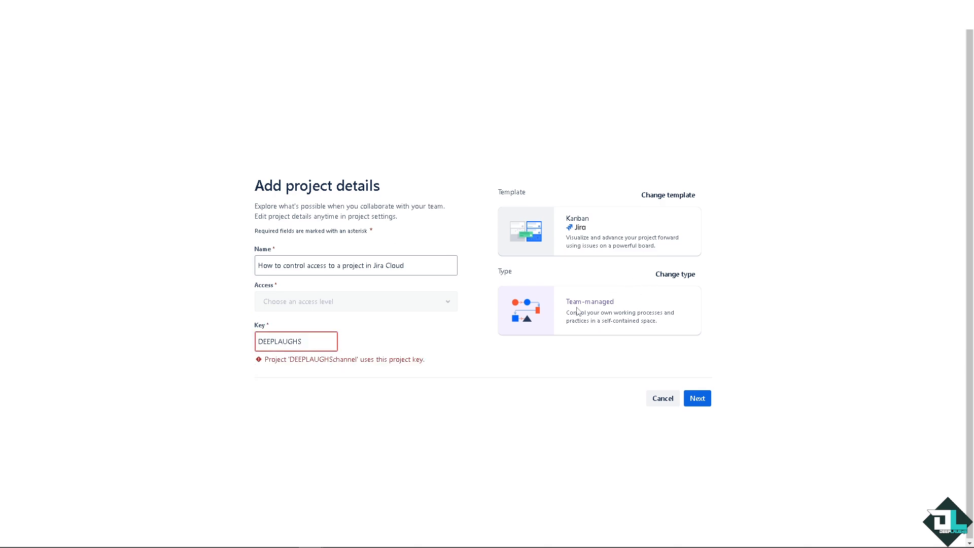
# - Compare the team-managed and company-managed project types and keep the team-managed type
pyautogui.click(674, 281)
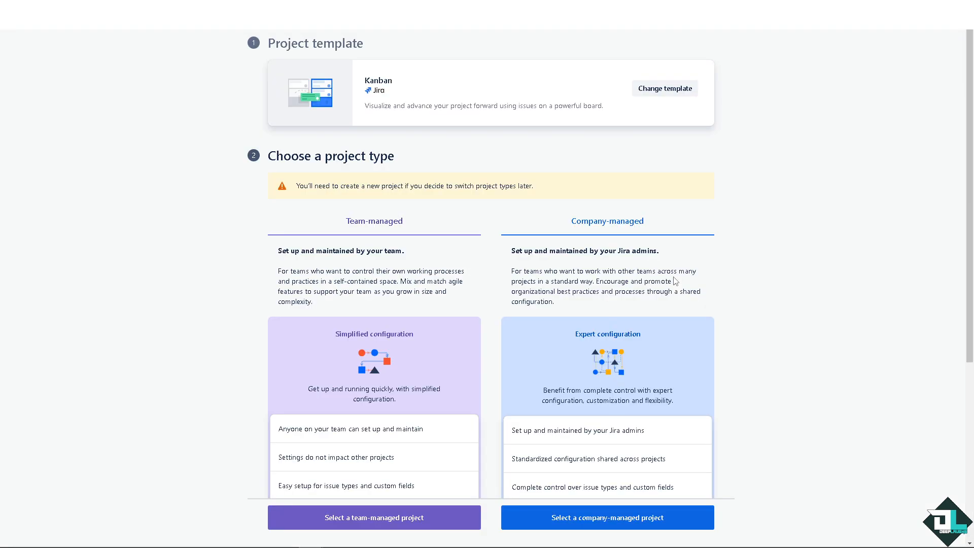
pyautogui.scroll(-5, 513, 269)
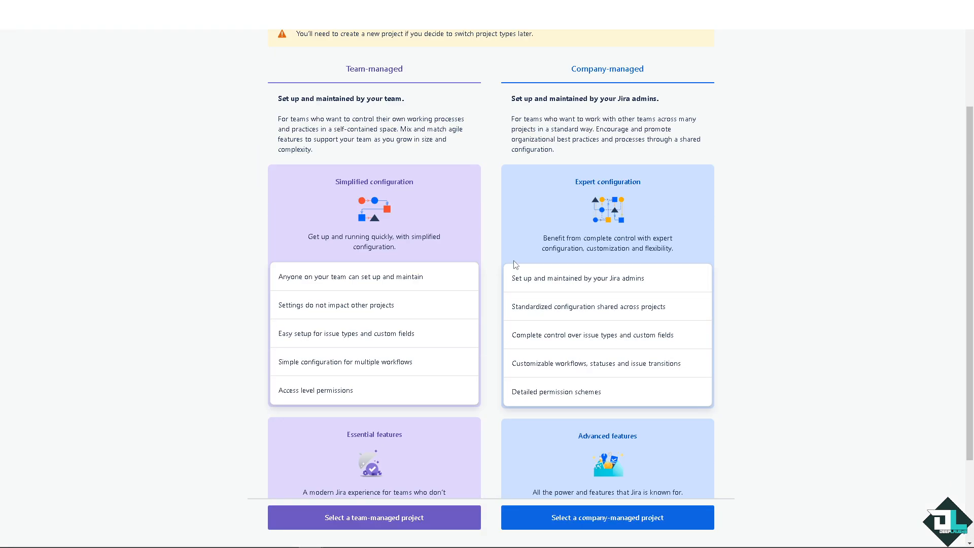
pyautogui.click(411, 516)
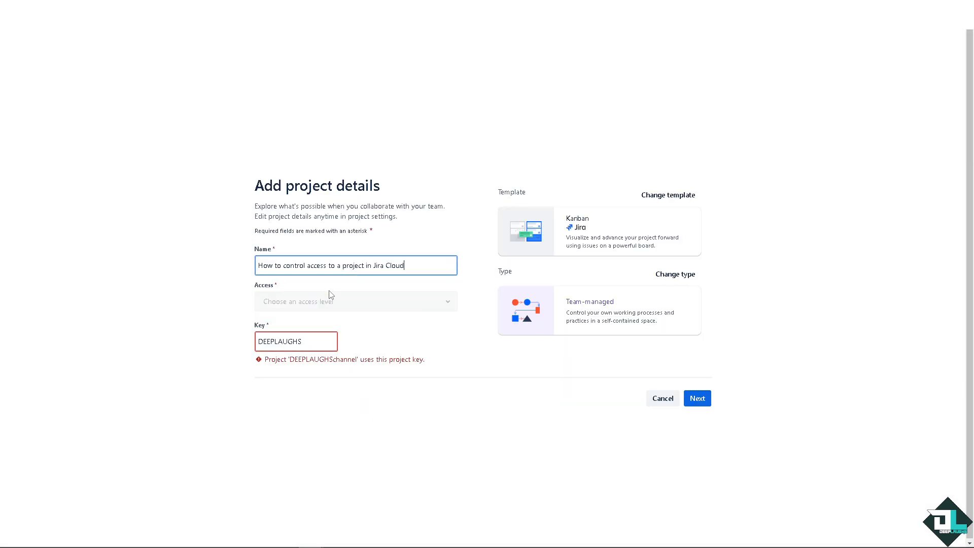
# - Try DEEPLAUGHS69 and DEEPLAUGHS1 as the project key
pyautogui.click(309, 341)
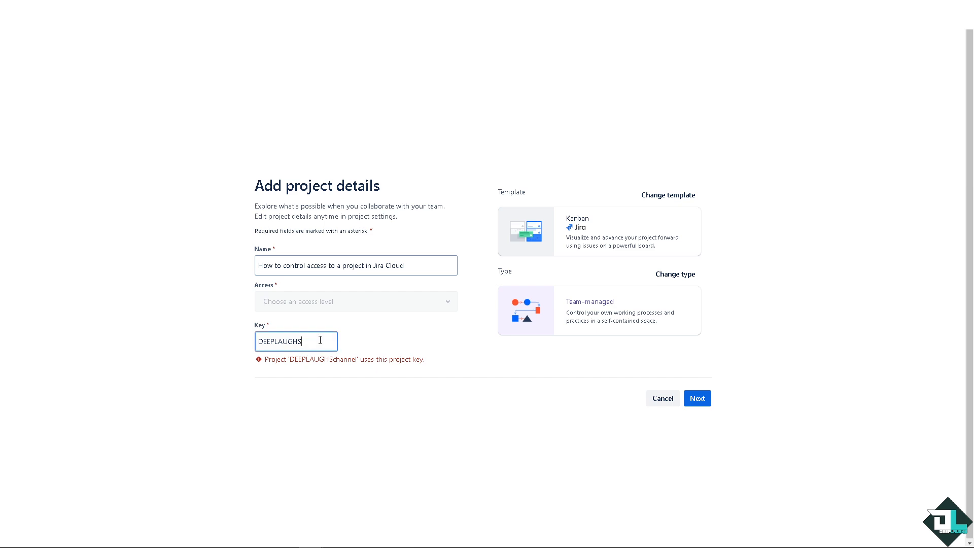
pyautogui.write('69')
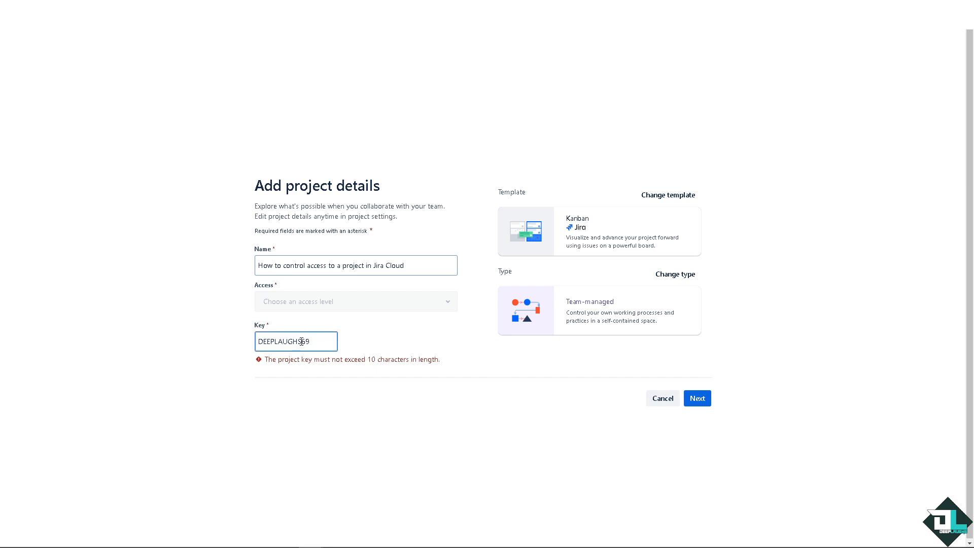
pyautogui.moveTo(305, 341); pyautogui.dragTo(302, 341)
pyautogui.moveTo(303, 342); pyautogui.dragTo(310, 341)
pyautogui.click(308, 338)
pyautogui.write('`')
pyautogui.write('1')
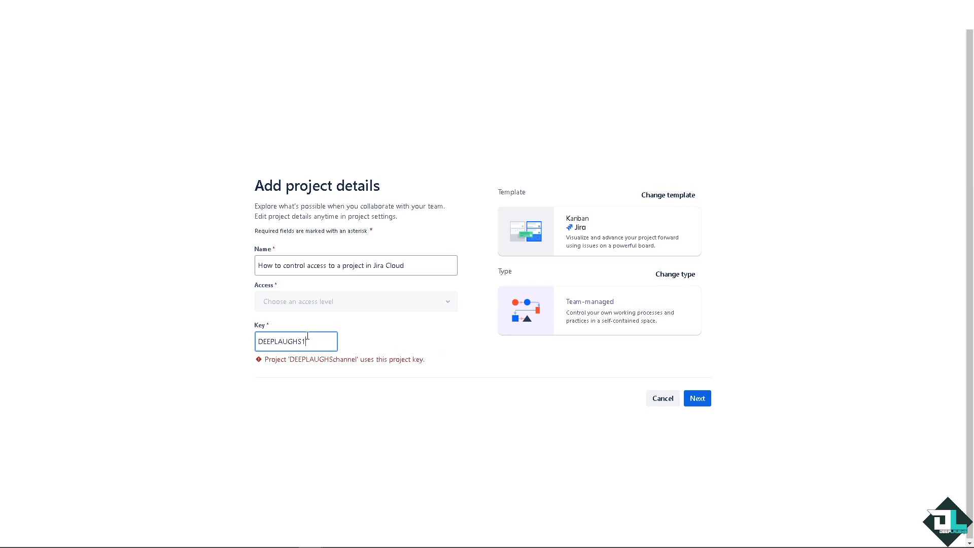
# - Replace the project key with DL69 and create the project
pyautogui.press('BackSpace')
pyautogui.press('BackSpace')
pyautogui.press('BackSpace')
pyautogui.press('BackSpace')
pyautogui.press('BackSpace')
pyautogui.press('BackSpace')
pyautogui.press('BackSpace')
pyautogui.press('BackSpace')
pyautogui.press('BackSpace')
pyautogui.press('BackSpace')
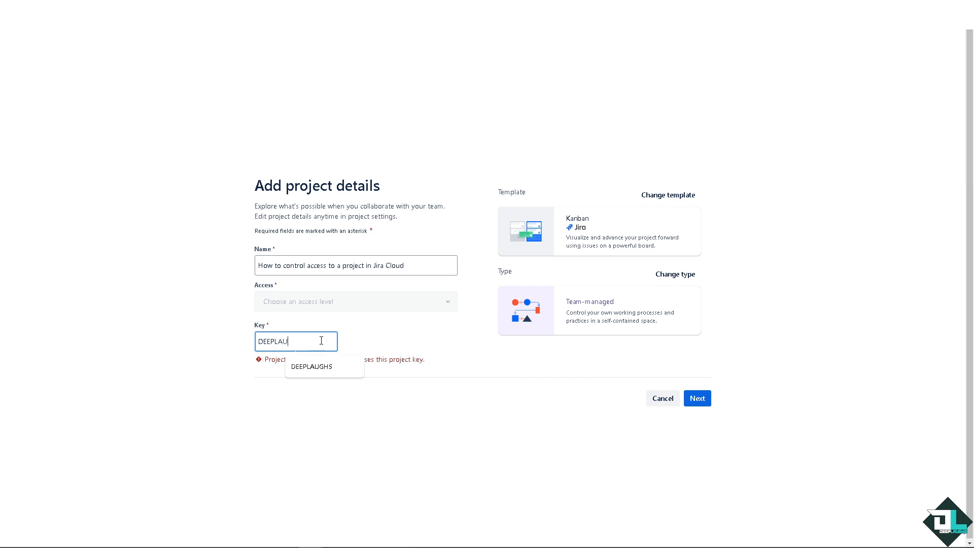
pyautogui.write('DL69')
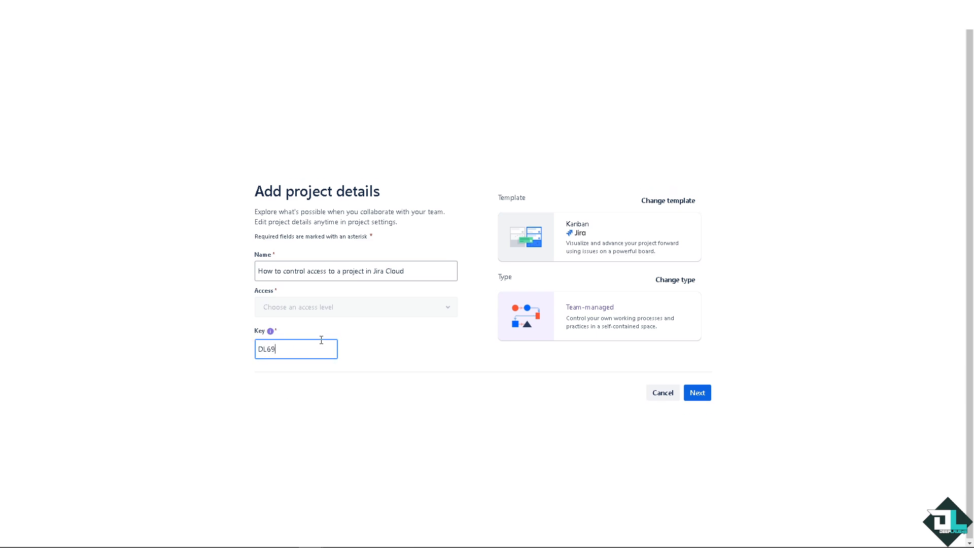
pyautogui.click(698, 393)
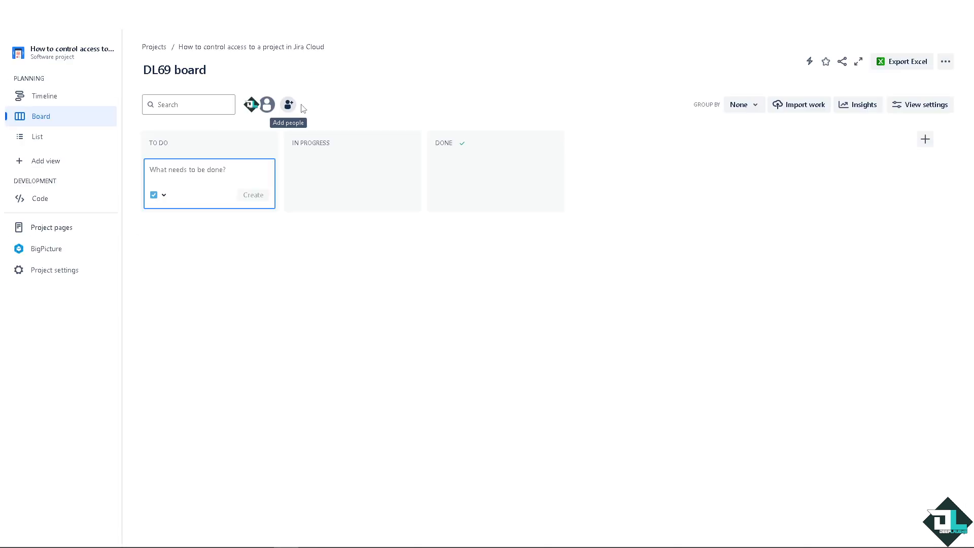
# - Open the form for adding people to the new project from its board and set the role to Viewer after trying Member
pyautogui.click(264, 109)
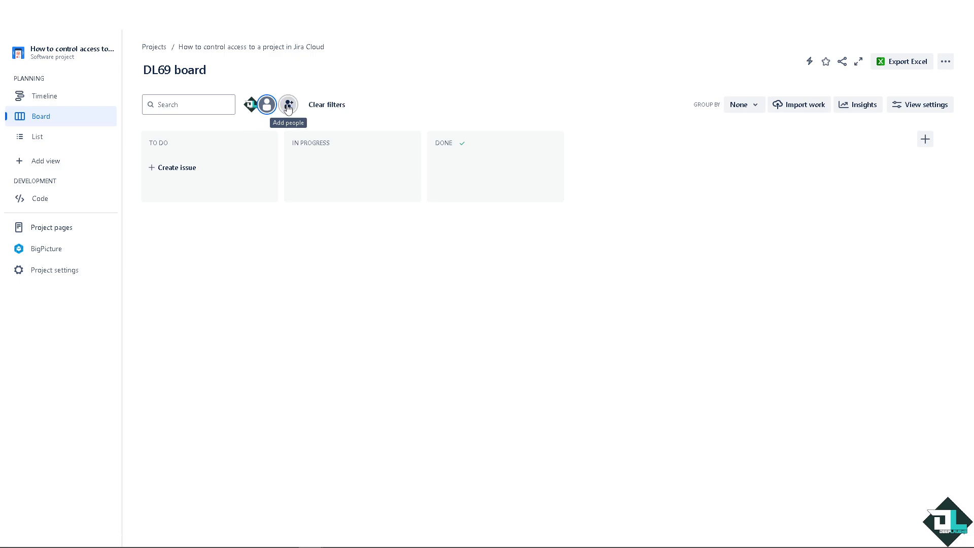
pyautogui.click(288, 106)
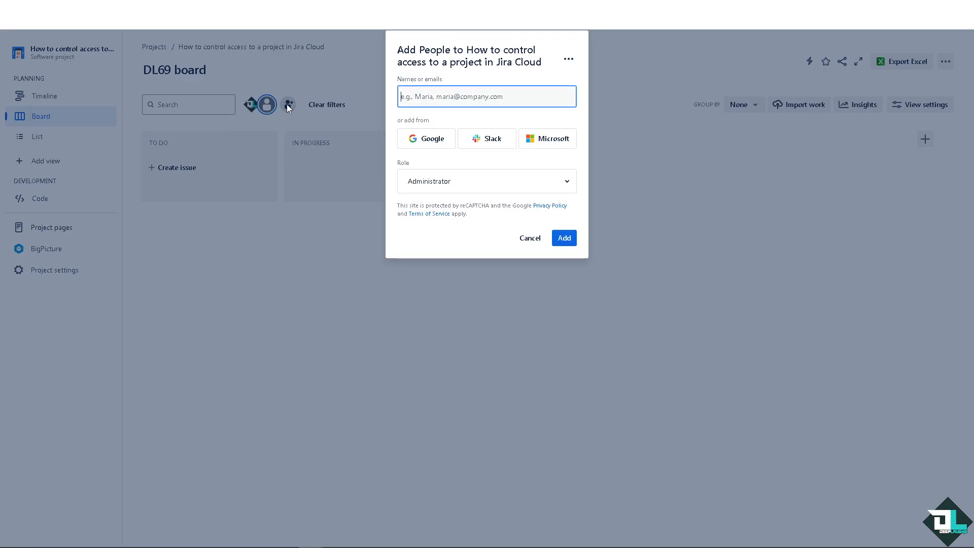
pyautogui.click(561, 190)
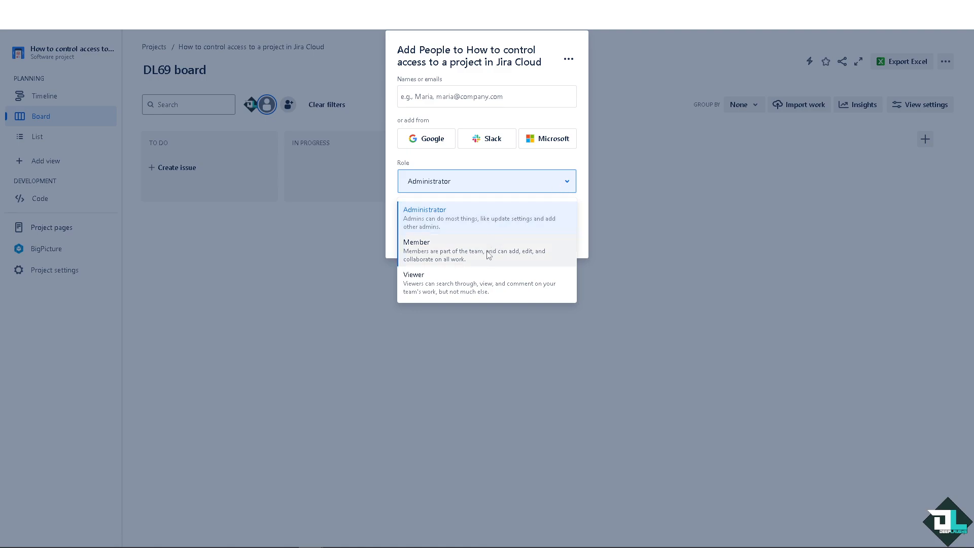
pyautogui.click(467, 278)
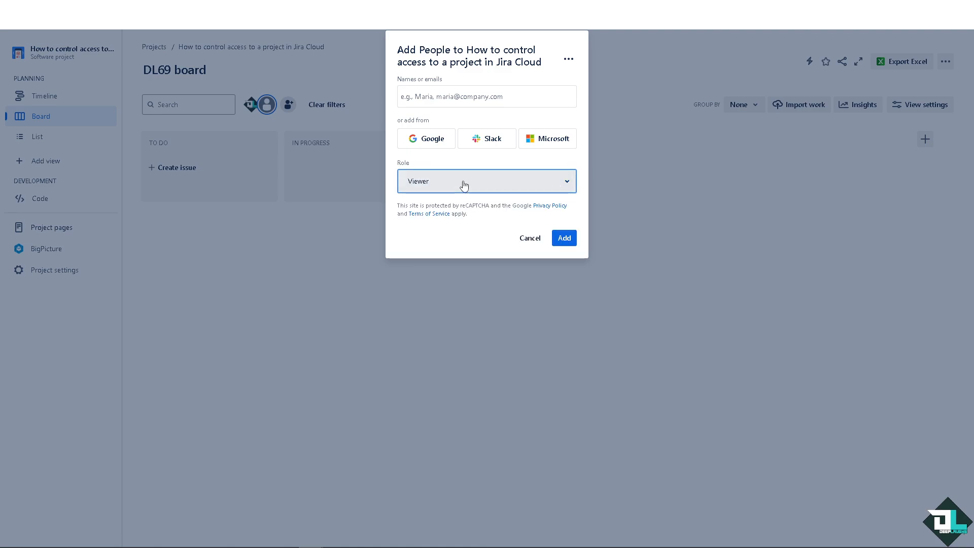
pyautogui.click(475, 189)
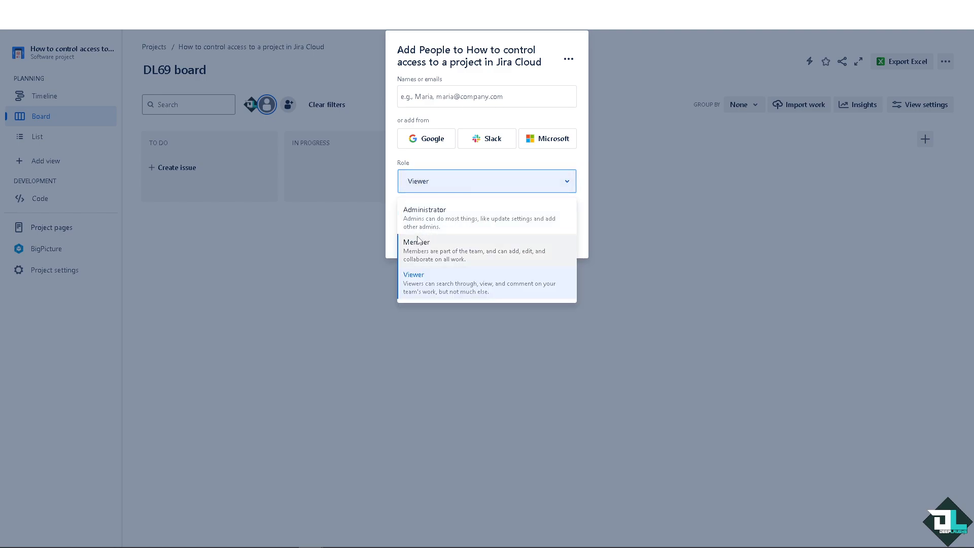
pyautogui.click(424, 250)
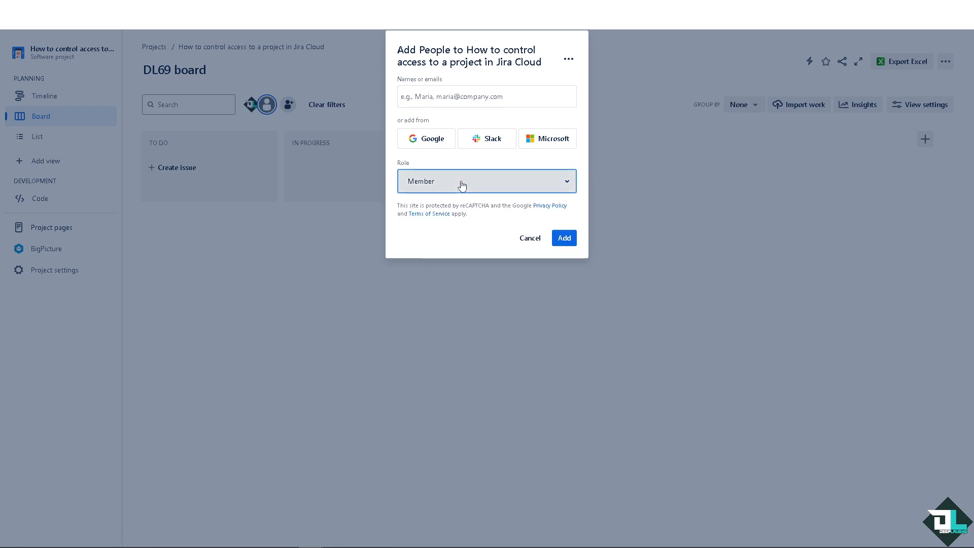
pyautogui.click(463, 197)
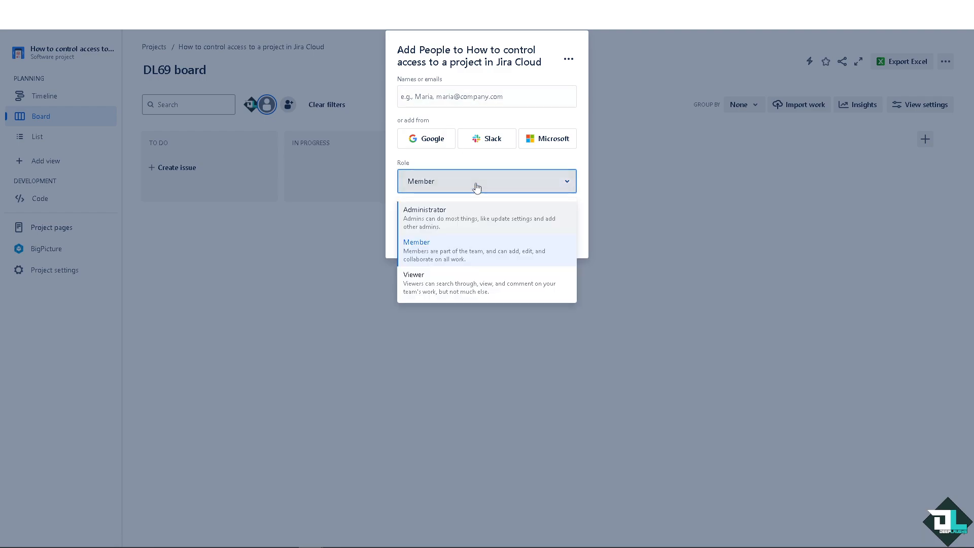
pyautogui.click(452, 291)
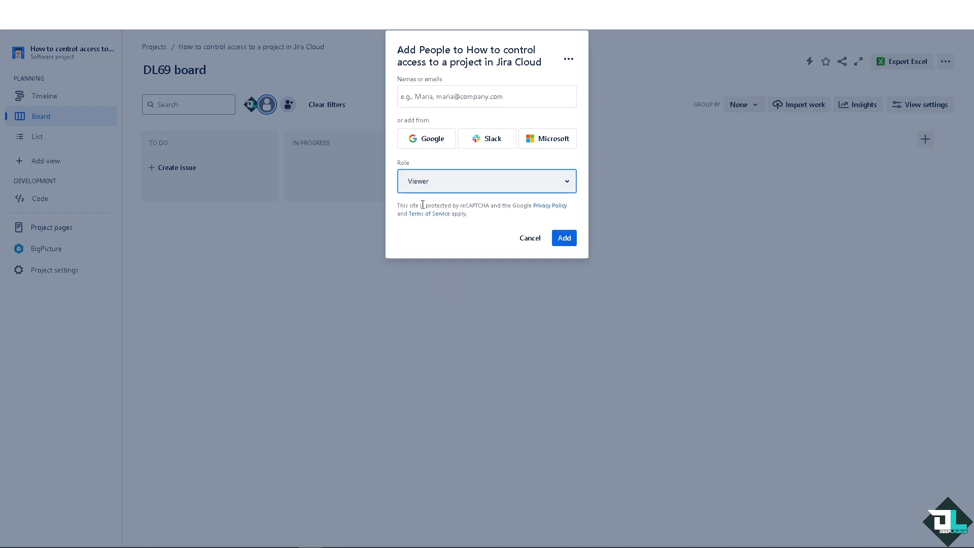